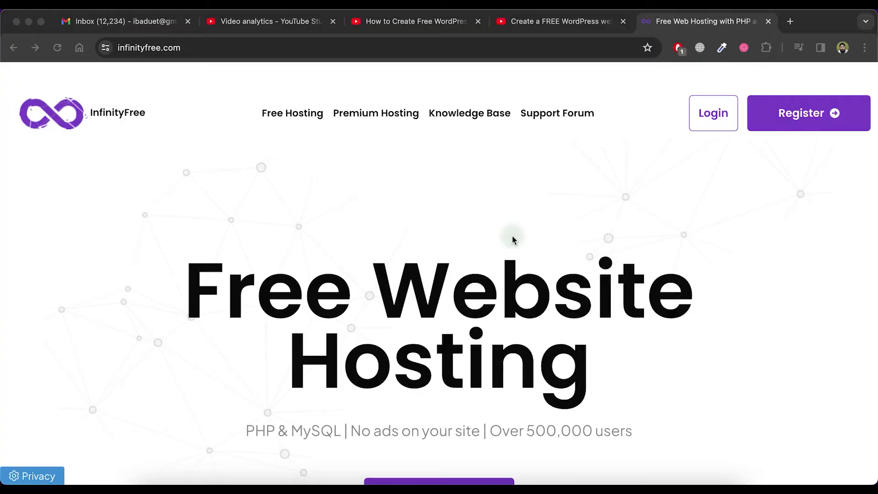
- Select the browser address bar to go to infinityfree.com
{"action": "left_click", "coordinate": [192, 48]}
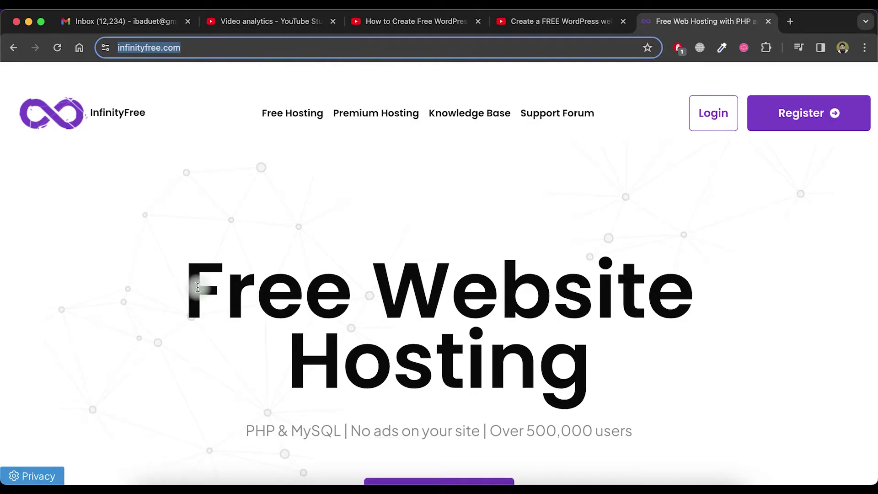
- Review the Free Website Hosting and Completely Free sections on the home page
{"action": "left_click_drag", "start_coordinate": [189, 287], "coordinate": [576, 375]}
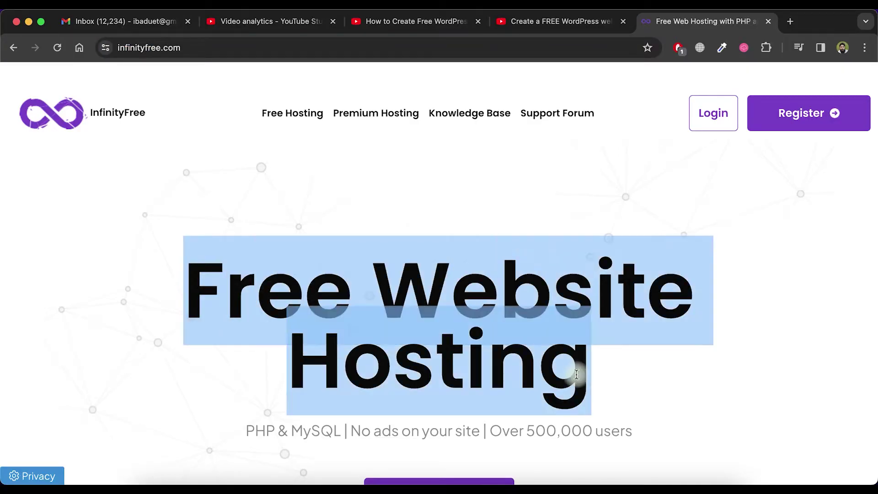
{"action": "scroll", "coordinate": [537, 376], "scroll_direction": "down", "scroll_amount": 2}
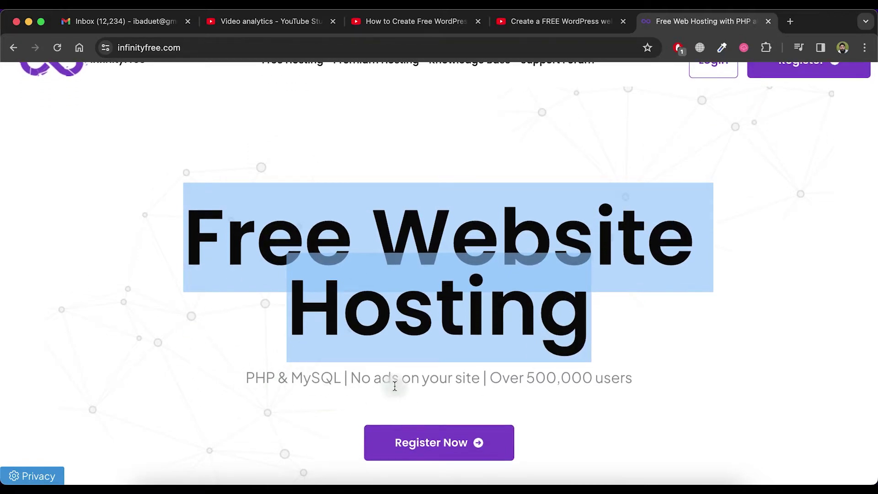
{"action": "scroll", "coordinate": [486, 394], "scroll_direction": "down", "scroll_amount": 3}
{"action": "scroll", "coordinate": [486, 393], "scroll_direction": "down", "scroll_amount": 4}
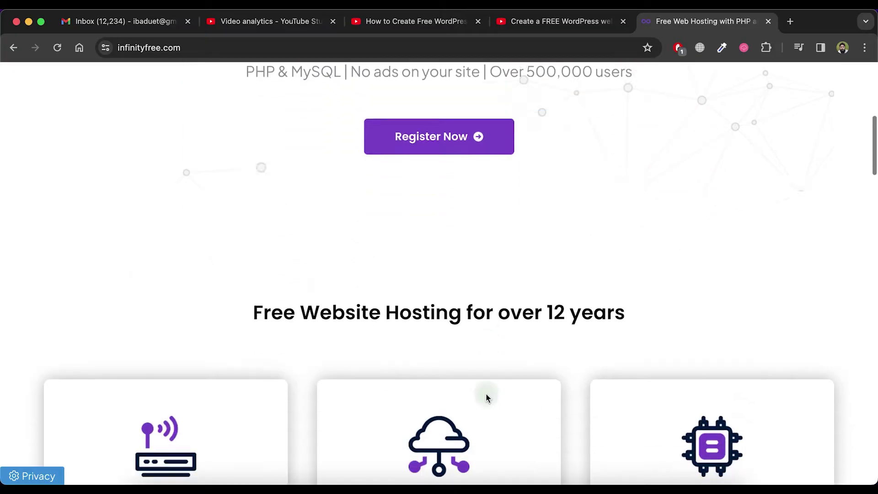
{"action": "scroll", "coordinate": [486, 393], "scroll_direction": "down", "scroll_amount": 4}
{"action": "scroll", "coordinate": [485, 393], "scroll_direction": "down", "scroll_amount": 3}
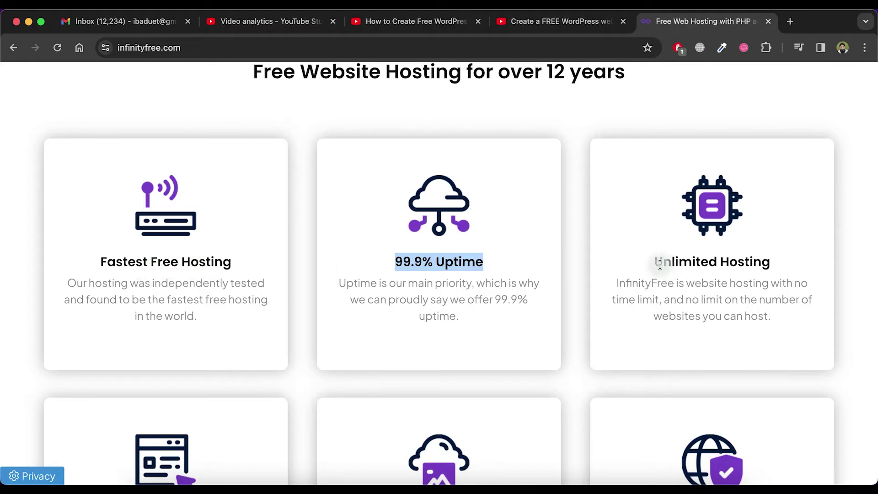
{"action": "scroll", "coordinate": [777, 298], "scroll_direction": "down", "scroll_amount": 1}
{"action": "scroll", "coordinate": [732, 265], "scroll_direction": "down", "scroll_amount": 3}
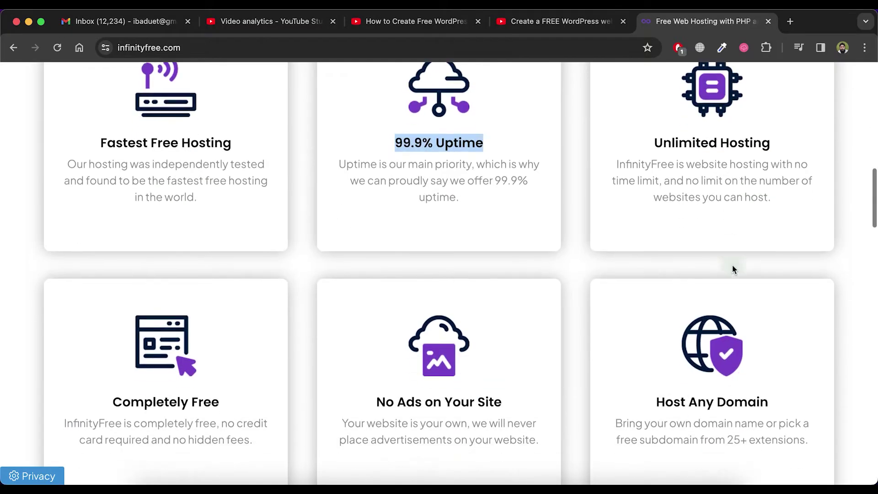
{"action": "scroll", "coordinate": [732, 265], "scroll_direction": "down", "scroll_amount": 2}
{"action": "scroll", "coordinate": [732, 265], "scroll_direction": "down", "scroll_amount": 1}
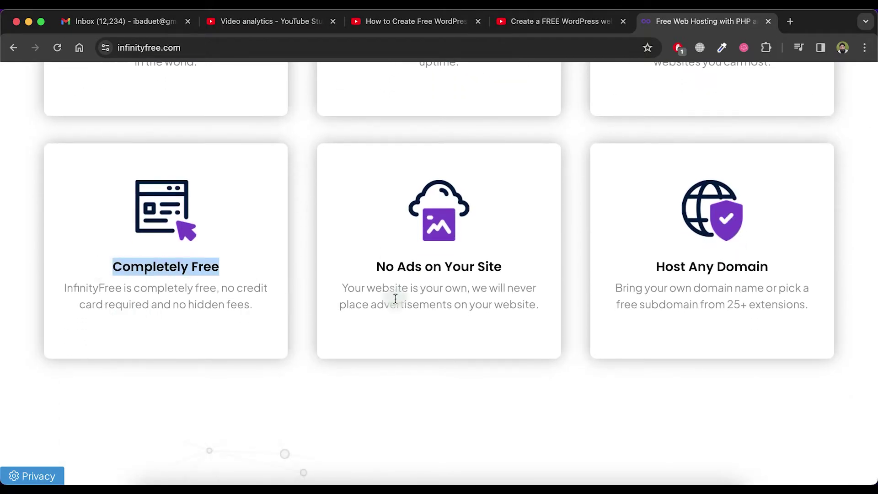
{"action": "left_click", "coordinate": [391, 267]}
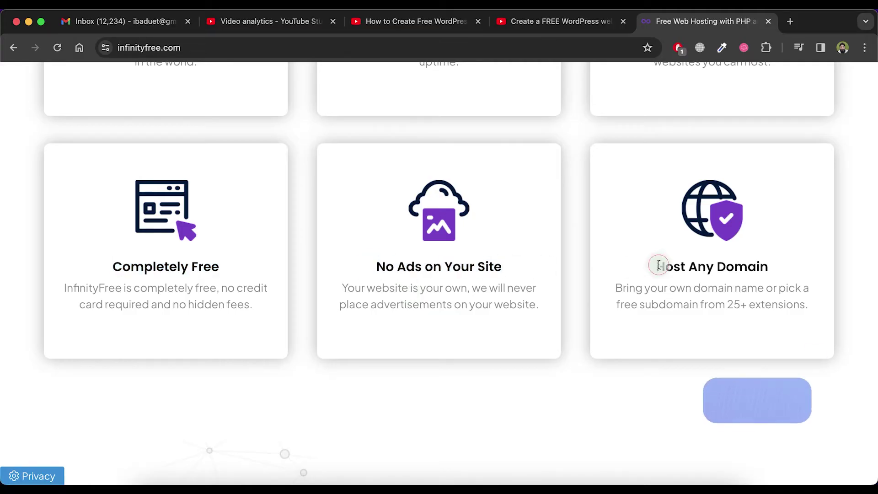
{"action": "left_click_drag", "start_coordinate": [658, 265], "coordinate": [768, 267]}
{"action": "scroll", "coordinate": [771, 272], "scroll_direction": "down", "scroll_amount": 3}
{"action": "scroll", "coordinate": [771, 272], "scroll_direction": "down", "scroll_amount": 4}
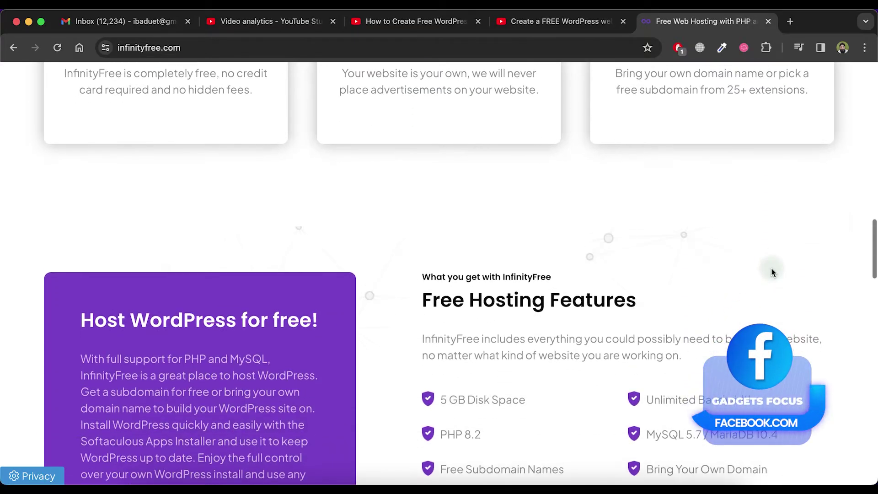
{"action": "scroll", "coordinate": [771, 272], "scroll_direction": "down", "scroll_amount": 2}
{"action": "scroll", "coordinate": [771, 273], "scroll_direction": "down", "scroll_amount": 4}
{"action": "scroll", "coordinate": [771, 272], "scroll_direction": "down", "scroll_amount": 3}
{"action": "scroll", "coordinate": [770, 272], "scroll_direction": "up", "scroll_amount": 2}
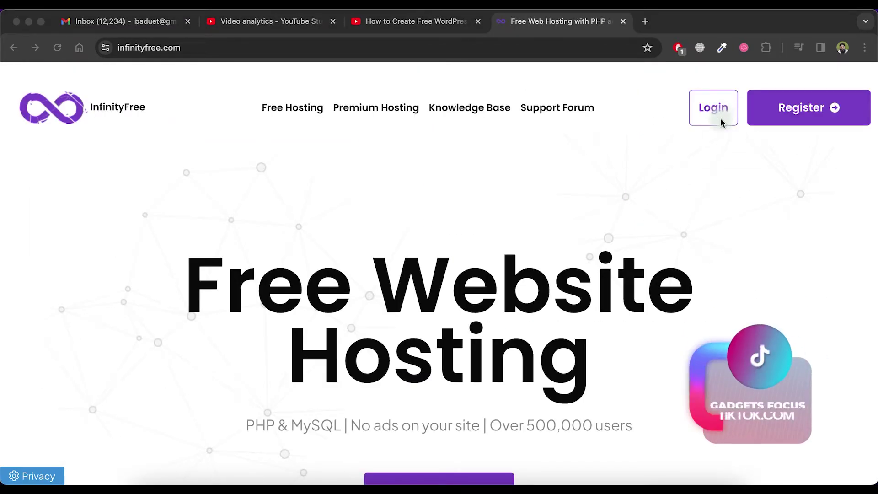
- Log in to InfinityFree with the saved credentials to reach Hosting Accounts
{"action": "left_click", "coordinate": [715, 118]}
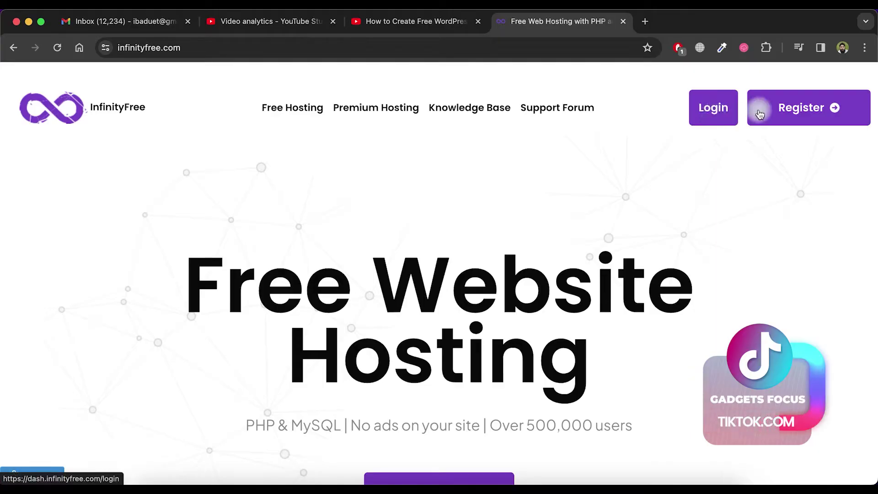
{"action": "left_click", "coordinate": [786, 115]}
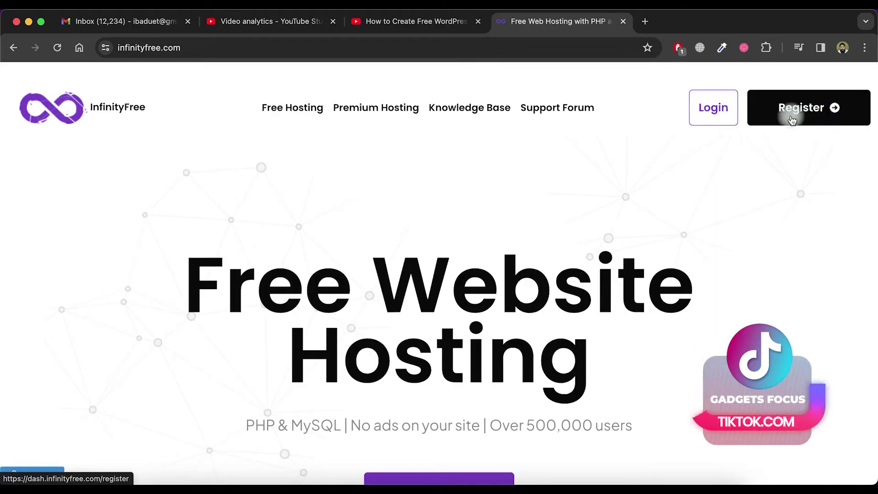
{"action": "left_click", "coordinate": [713, 109]}
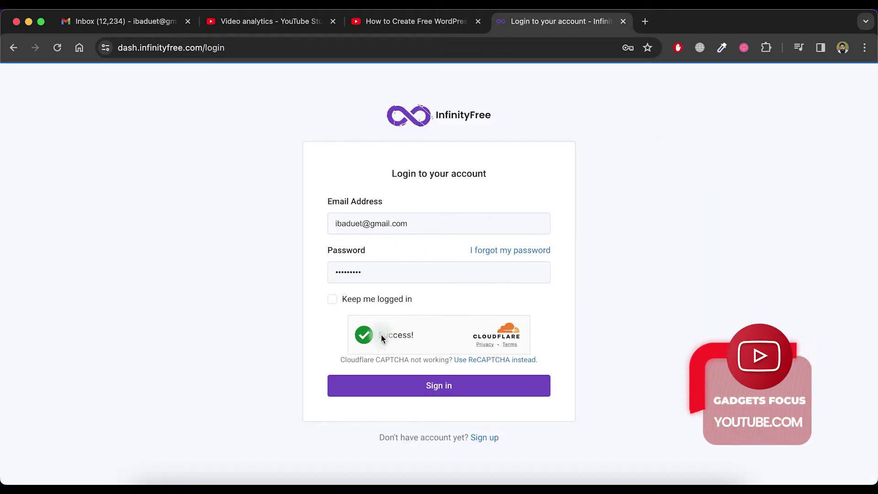
{"action": "left_click", "coordinate": [398, 387]}
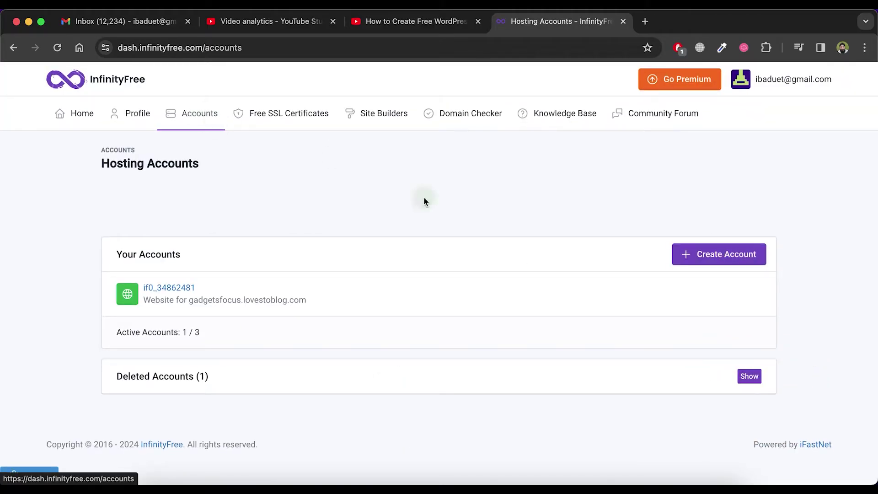
- Start a new account on the free $0 plan, trying and clearing a custom domain
{"action": "left_click", "coordinate": [718, 254]}
{"action": "scroll", "coordinate": [556, 283], "scroll_direction": "down", "scroll_amount": 5}
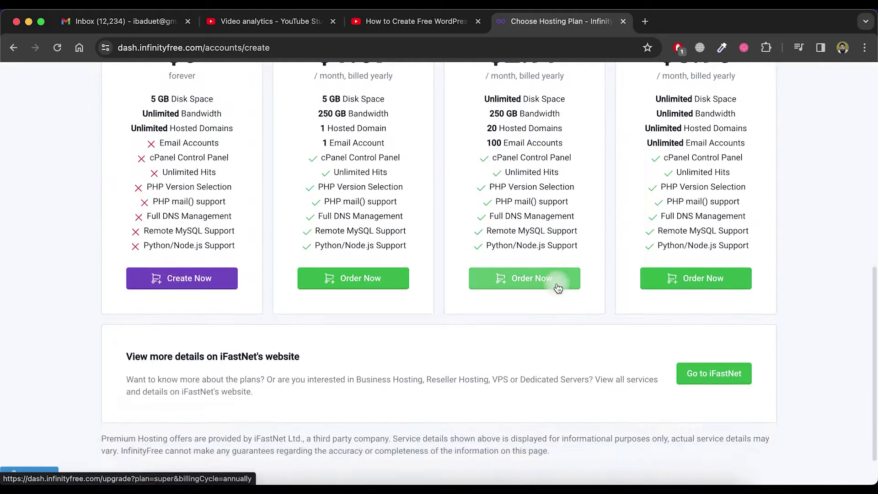
{"action": "scroll", "coordinate": [556, 283], "scroll_direction": "up", "scroll_amount": 5}
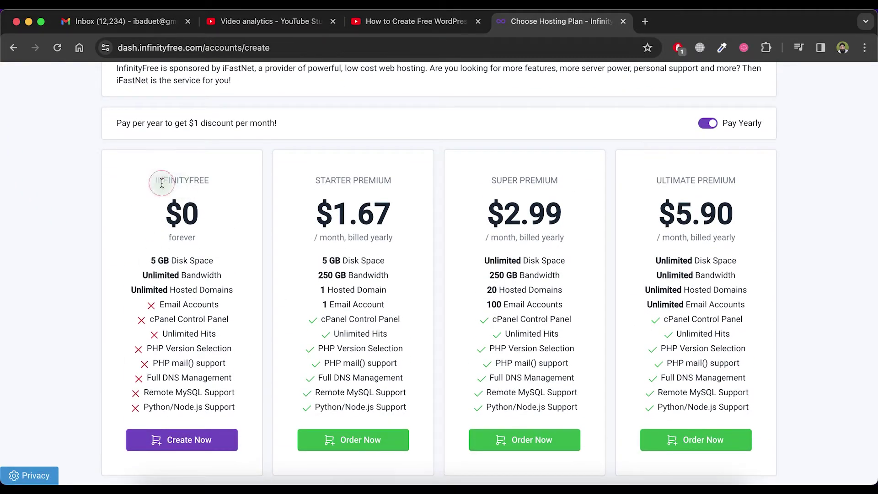
{"action": "left_click", "coordinate": [182, 440]}
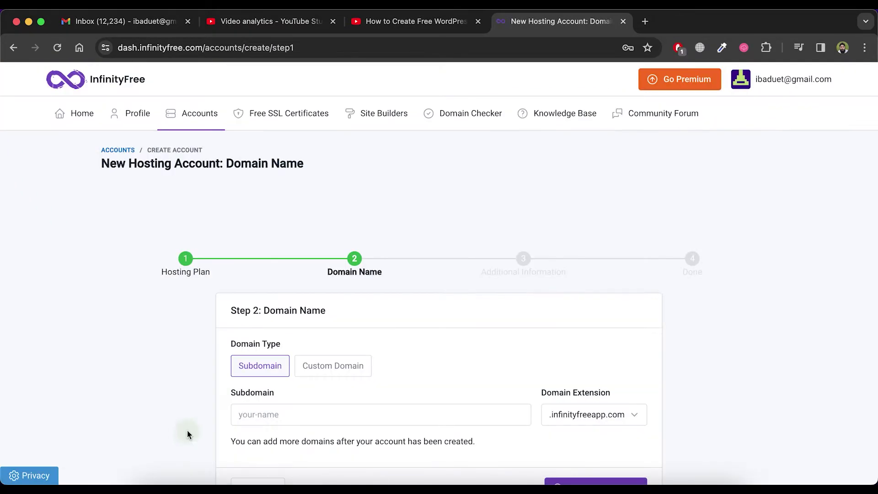
{"action": "scroll", "coordinate": [218, 403], "scroll_direction": "down", "scroll_amount": 2}
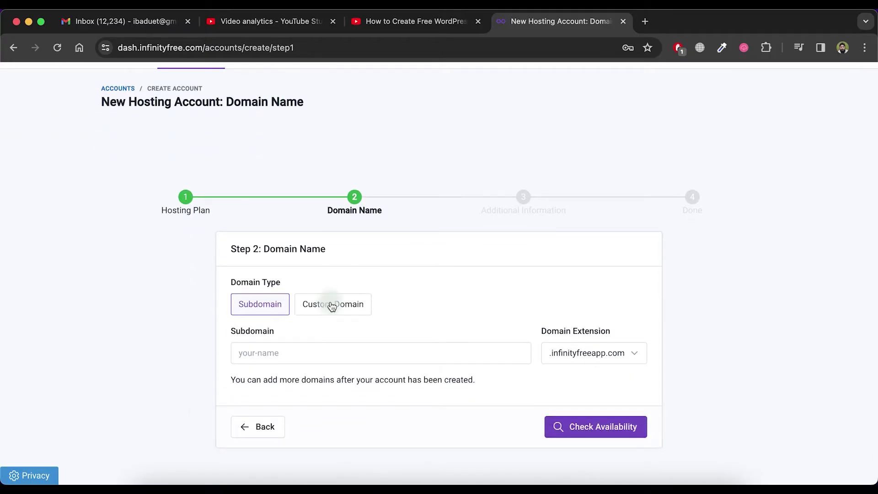
{"action": "left_click", "coordinate": [332, 305]}
{"action": "scroll", "coordinate": [375, 372], "scroll_direction": "down", "scroll_amount": 3}
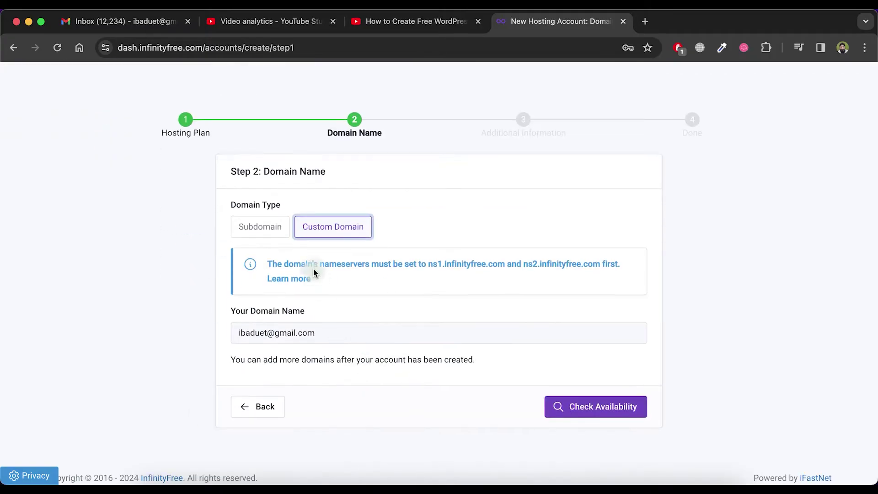
{"action": "left_click", "coordinate": [303, 332]}
{"action": "key", "text": "super+a"}
{"action": "key", "text": "BackSpace"}
{"action": "type", "text": "ib"}
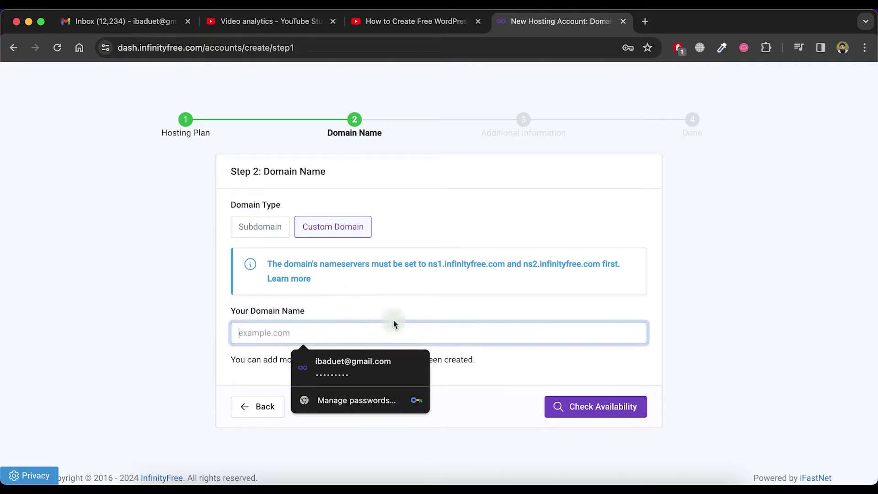
{"action": "type", "text": "gadgetsfocus.com"}
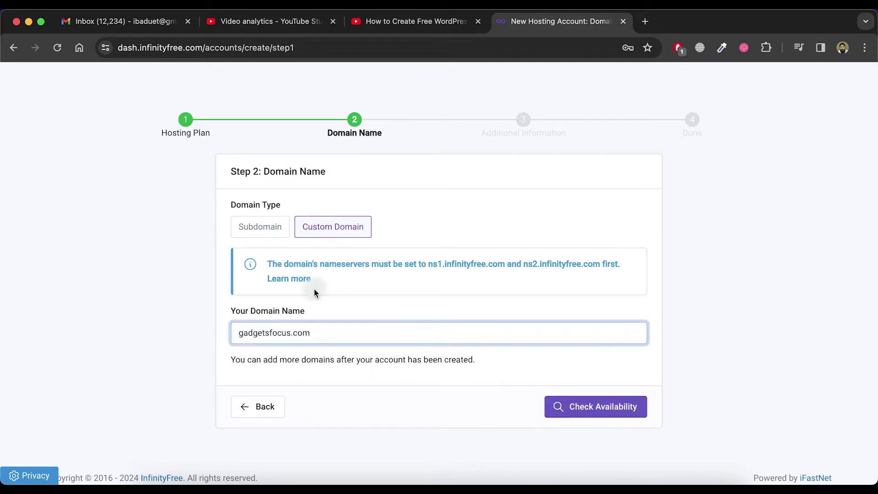
- Switch to a free subdomain named petscare with the .rf.gd extension
{"action": "left_click", "coordinate": [277, 231]}
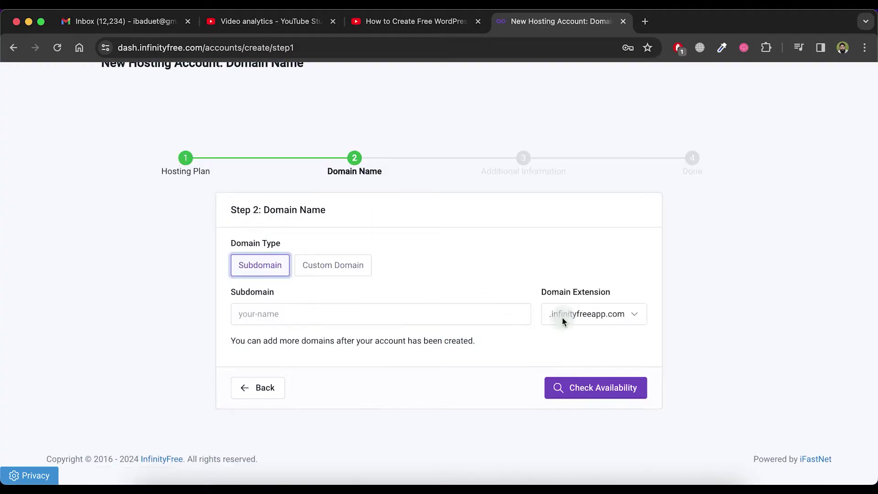
{"action": "left_click", "coordinate": [412, 318]}
{"action": "type", "text": "petscare"}
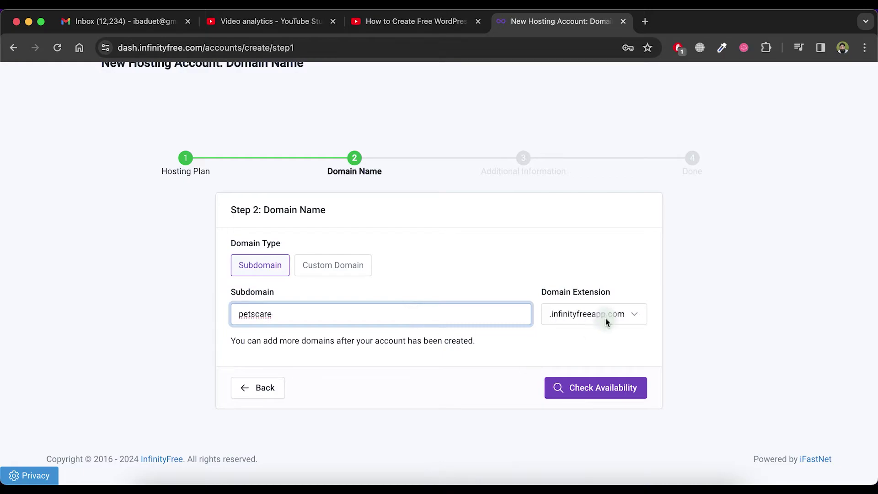
{"action": "left_click", "coordinate": [606, 315]}
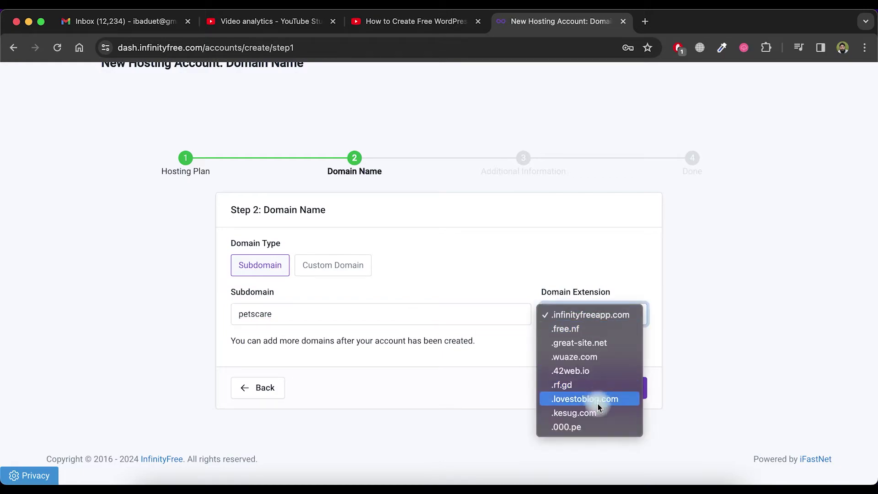
{"action": "left_click", "coordinate": [597, 384]}
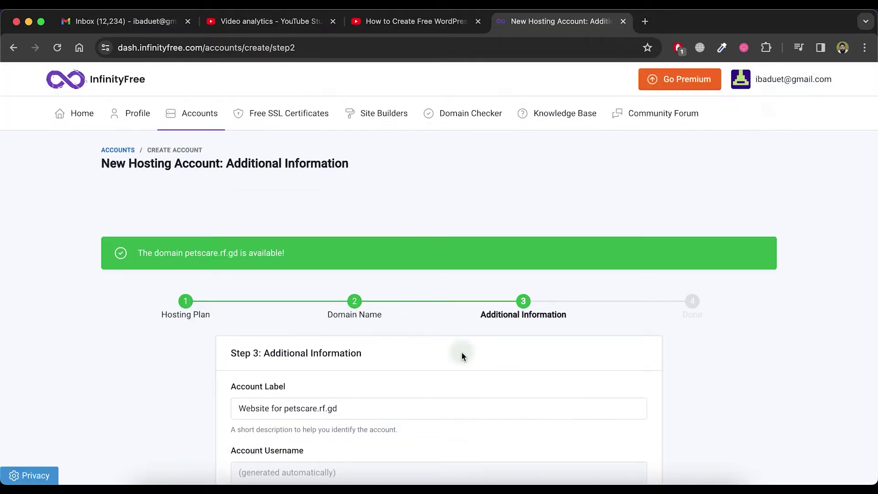
{"action": "scroll", "coordinate": [337, 336], "scroll_direction": "down", "scroll_amount": 5}
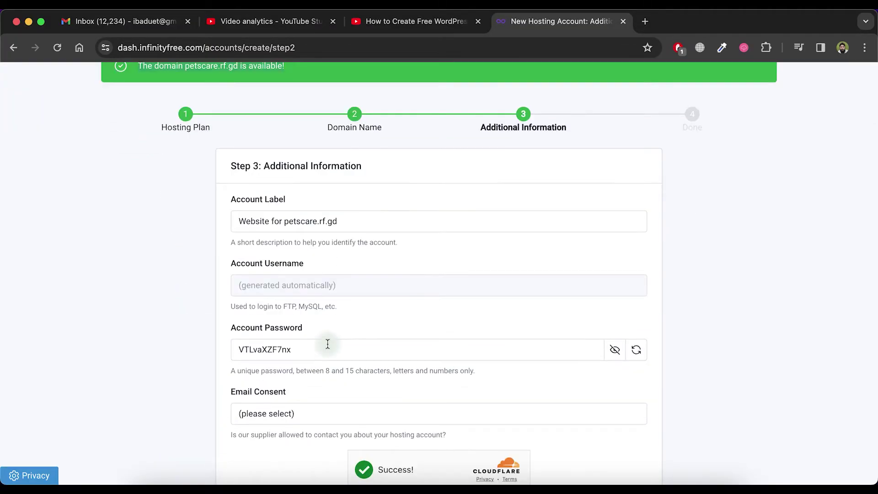
{"action": "scroll", "coordinate": [327, 345], "scroll_direction": "down", "scroll_amount": 3}
- Set Email Consent to I Do Not Approve for the petscare.rf.gd account
{"action": "left_click", "coordinate": [493, 341]}
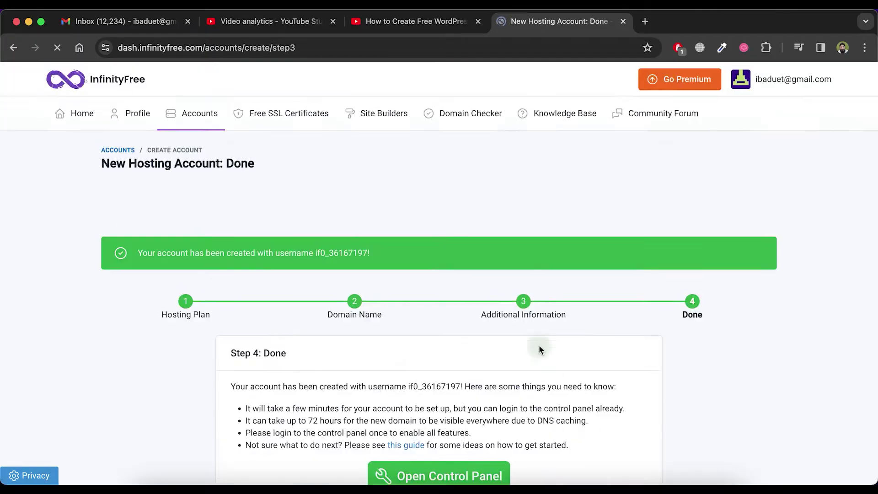
{"action": "scroll", "coordinate": [538, 346], "scroll_direction": "down", "scroll_amount": 5}
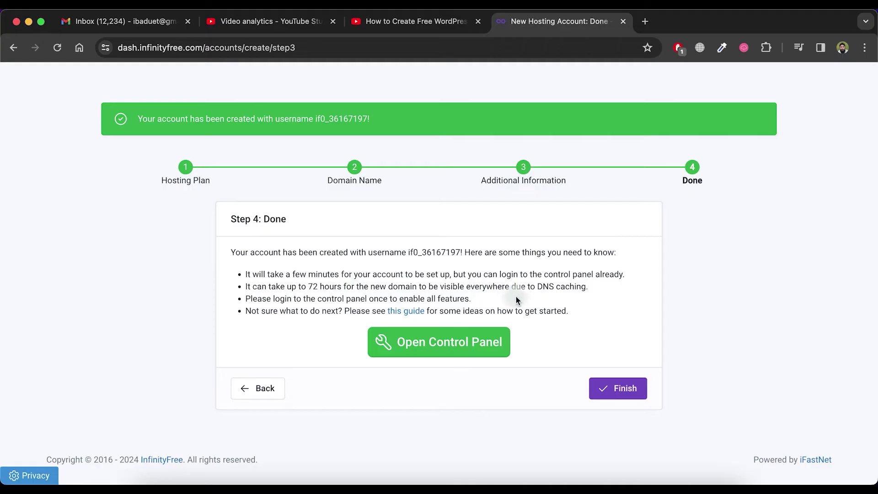
- Finish the account creation wizard and reach the account dashboard
{"action": "left_click", "coordinate": [604, 392]}
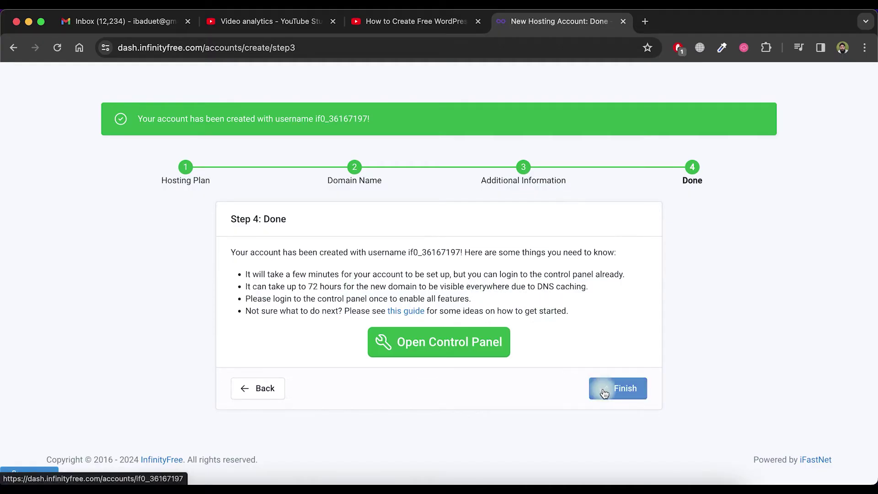
{"action": "right_click", "coordinate": [455, 341]}
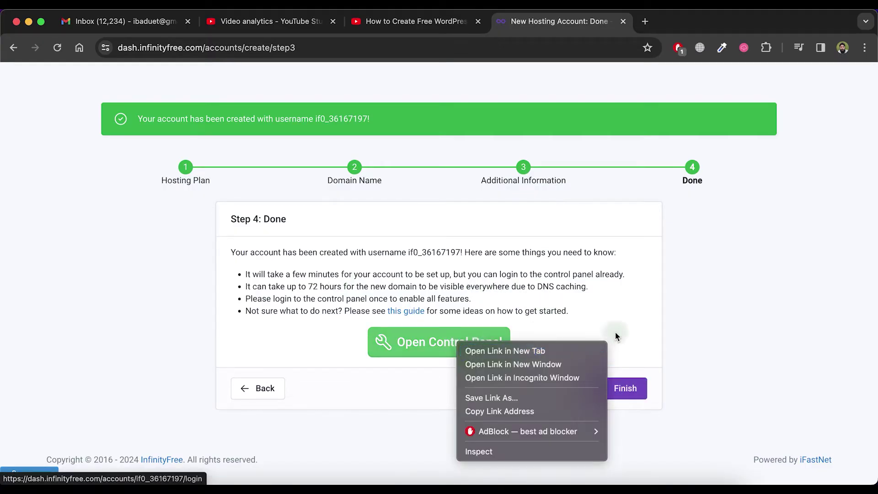
{"action": "key", "text": "Escape"}
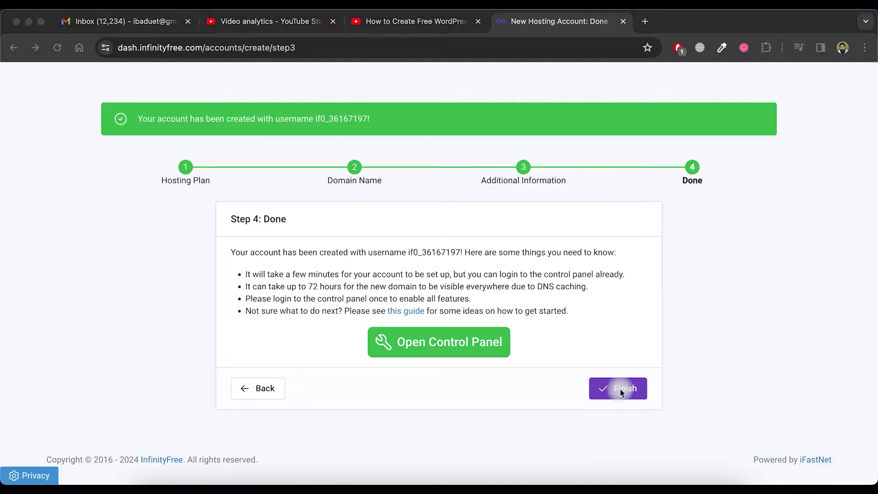
{"action": "left_click", "coordinate": [619, 389]}
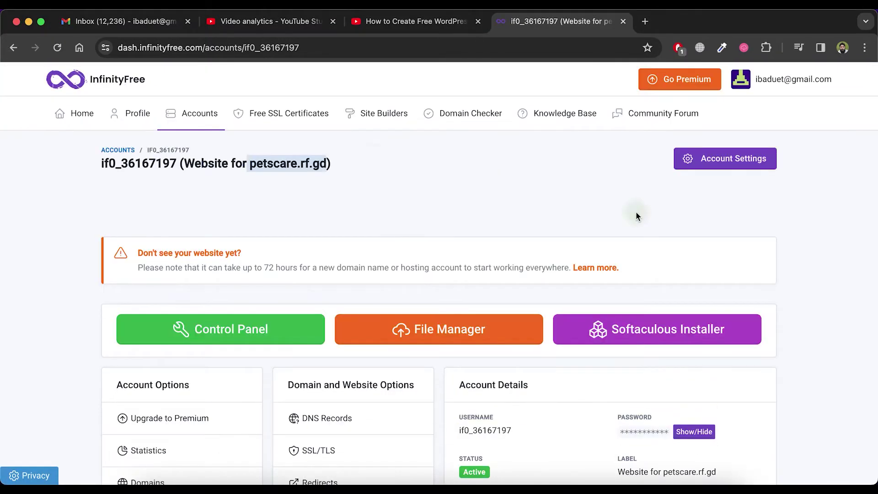
- Confirm petscare.rf.gd loads in a new tab, then open the control panel and approve emails
{"action": "key", "text": "super+t"}
{"action": "type", "text": "petscare.rf.gd"}
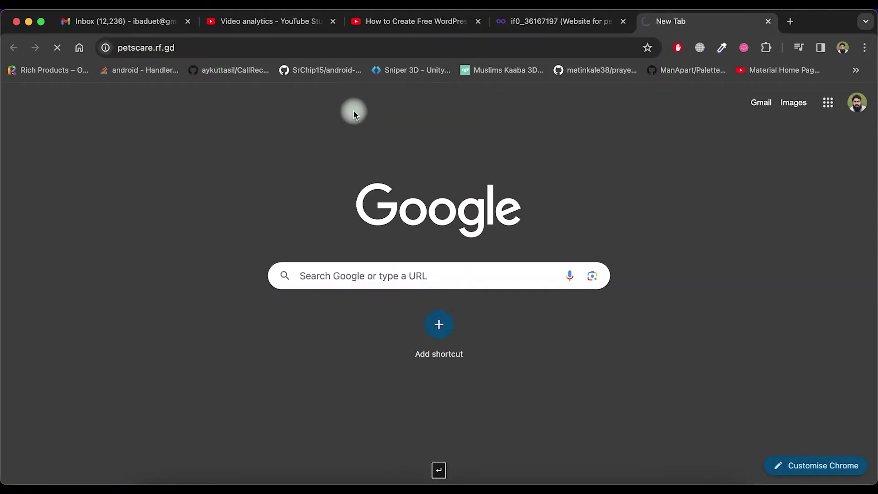
{"action": "key", "text": "Return"}
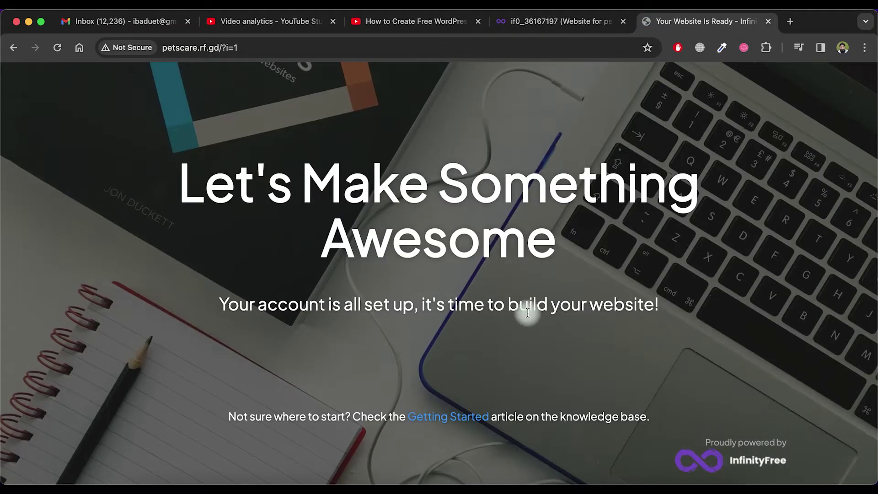
{"action": "left_click", "coordinate": [768, 21]}
{"action": "left_click", "coordinate": [240, 329]}
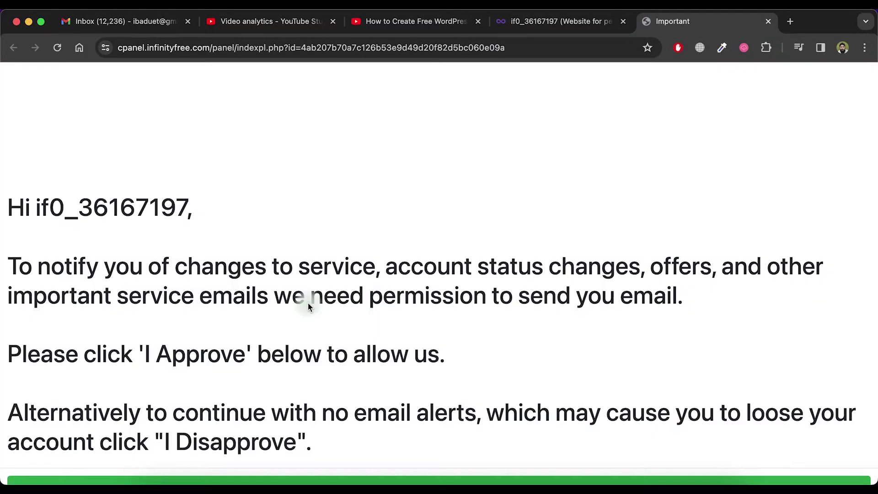
{"action": "scroll", "coordinate": [240, 289], "scroll_direction": "down", "scroll_amount": 3}
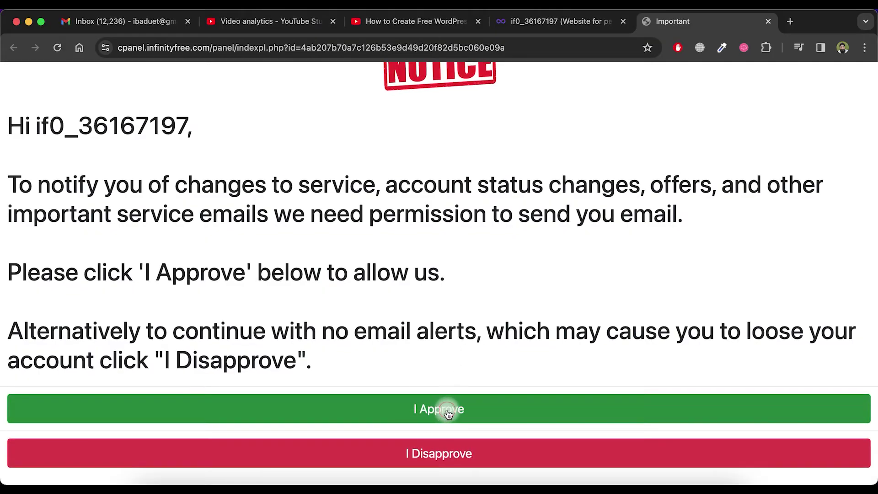
{"action": "left_click", "coordinate": [448, 412]}
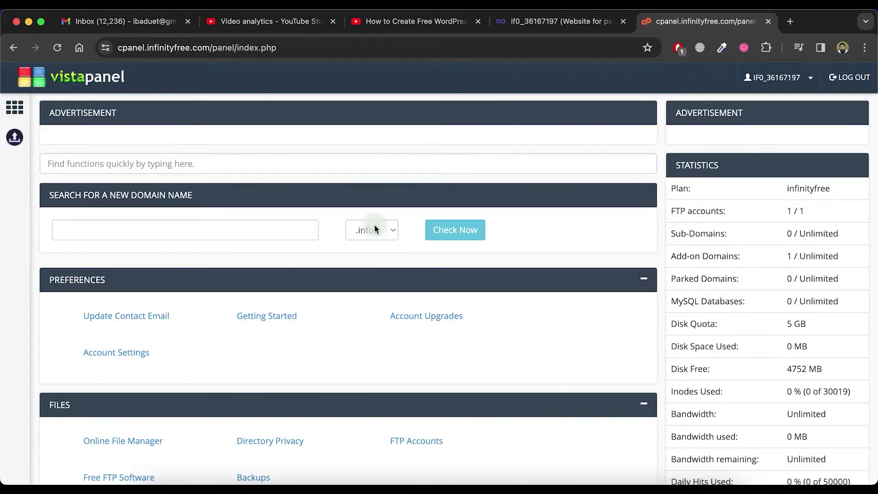
{"action": "scroll", "coordinate": [319, 273], "scroll_direction": "down", "scroll_amount": 5}
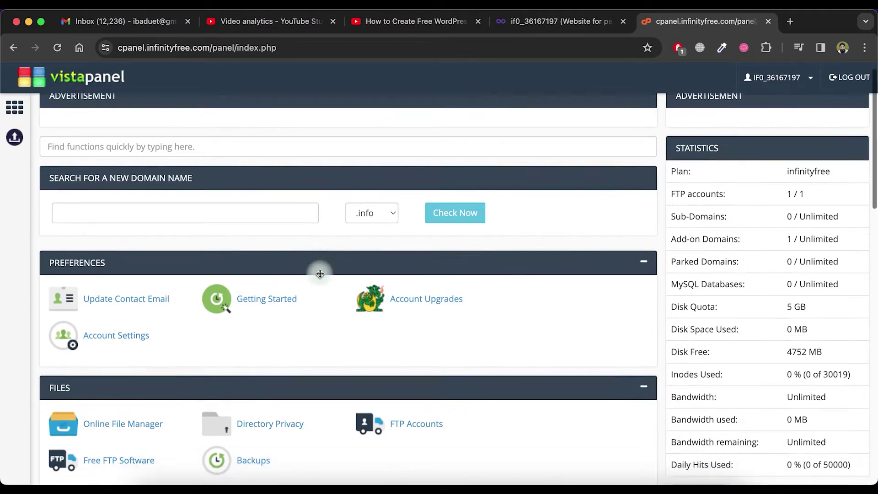
{"action": "scroll", "coordinate": [318, 272], "scroll_direction": "down", "scroll_amount": 5}
{"action": "scroll", "coordinate": [318, 272], "scroll_direction": "down", "scroll_amount": 5}
{"action": "scroll", "coordinate": [320, 272], "scroll_direction": "down", "scroll_amount": 5}
{"action": "scroll", "coordinate": [321, 278], "scroll_direction": "down", "scroll_amount": 1}
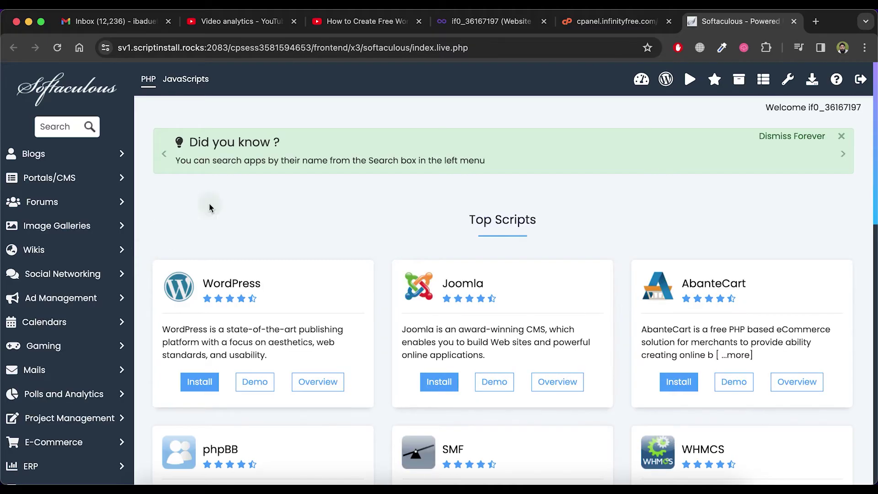
{"action": "scroll", "coordinate": [303, 240], "scroll_direction": "down", "scroll_amount": 1}
{"action": "scroll", "coordinate": [302, 241], "scroll_direction": "down", "scroll_amount": 5}
{"action": "scroll", "coordinate": [303, 241], "scroll_direction": "down", "scroll_amount": 3}
{"action": "scroll", "coordinate": [303, 240], "scroll_direction": "up", "scroll_amount": 2}
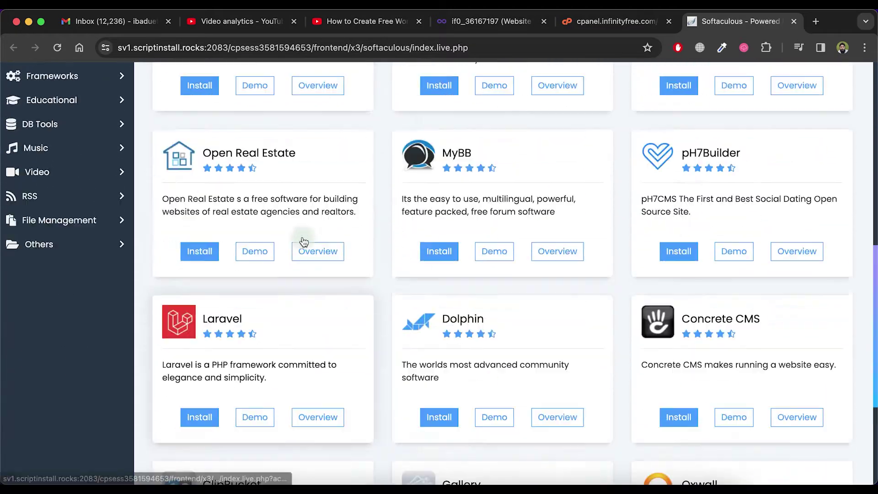
{"action": "scroll", "coordinate": [302, 241], "scroll_direction": "up", "scroll_amount": 8}
- Begin the WordPress installation from Softaculous for petscare.rf.gd
{"action": "left_click", "coordinate": [200, 352]}
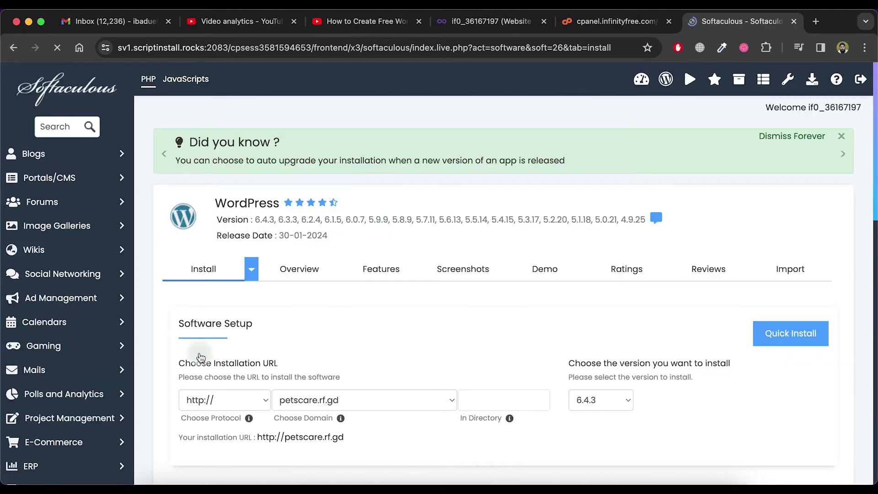
{"action": "scroll", "coordinate": [387, 309], "scroll_direction": "down", "scroll_amount": 2}
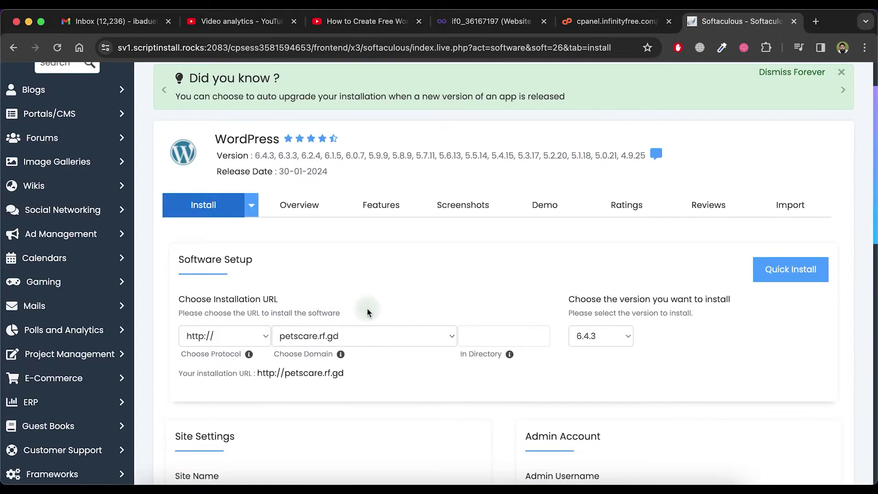
- Set the install protocol to https, site name My Pet and description We care pets
{"action": "left_click", "coordinate": [259, 339]}
{"action": "left_click", "coordinate": [206, 365]}
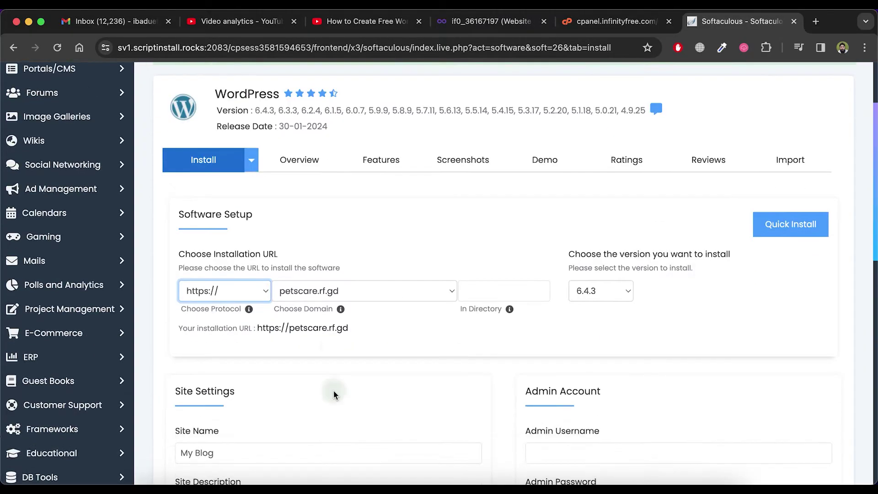
{"action": "scroll", "coordinate": [334, 395], "scroll_direction": "down", "scroll_amount": 4}
{"action": "left_click", "coordinate": [247, 361]}
{"action": "type", "text": "My Pet"}
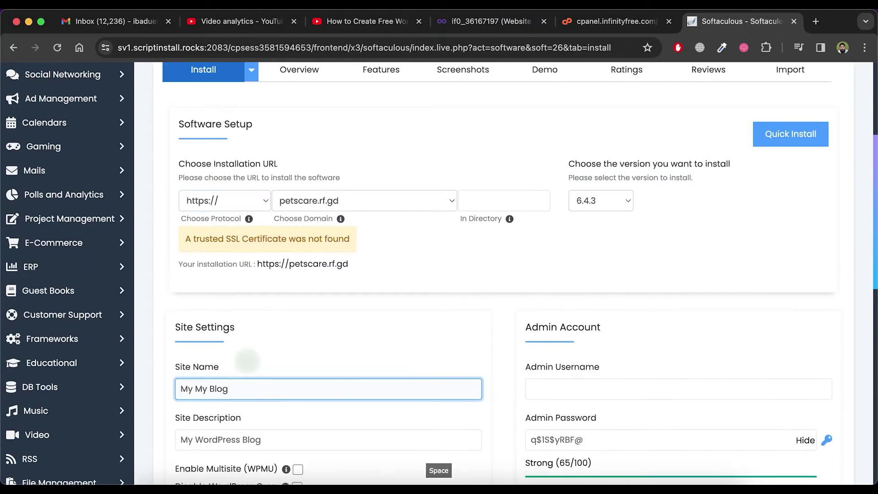
{"action": "key", "text": "shift+End"}
{"action": "key", "text": "Delete"}
{"action": "scroll", "coordinate": [269, 391], "scroll_direction": "down", "scroll_amount": 1}
{"action": "triple_click", "coordinate": [176, 411]}
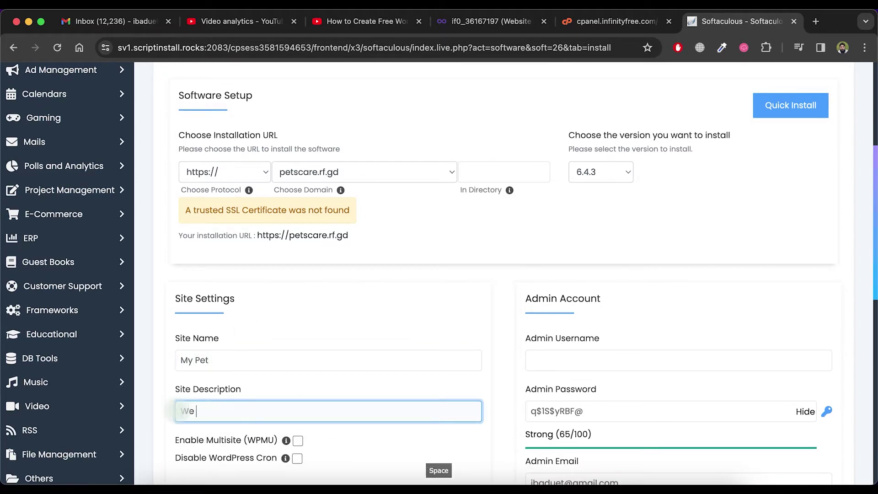
{"action": "type", "text": "care pets"}
{"action": "scroll", "coordinate": [384, 423], "scroll_direction": "down", "scroll_amount": 2}
- Enter the admin username, copy the generated password and run the installation
{"action": "left_click", "coordinate": [678, 360]}
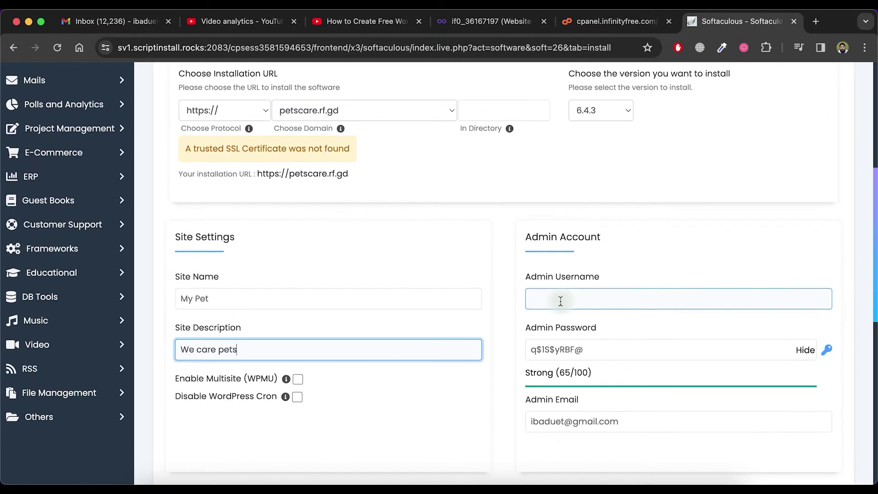
{"action": "type", "text": "ibad"}
{"action": "triple_click", "coordinate": [761, 353]}
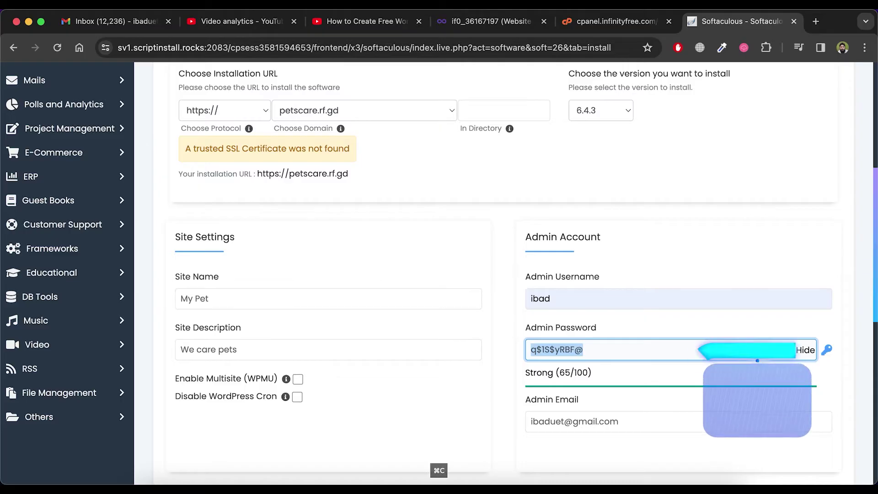
{"action": "scroll", "coordinate": [617, 343], "scroll_direction": "down", "scroll_amount": 1}
{"action": "scroll", "coordinate": [690, 421], "scroll_direction": "down", "scroll_amount": 3}
{"action": "scroll", "coordinate": [548, 384], "scroll_direction": "down", "scroll_amount": 4}
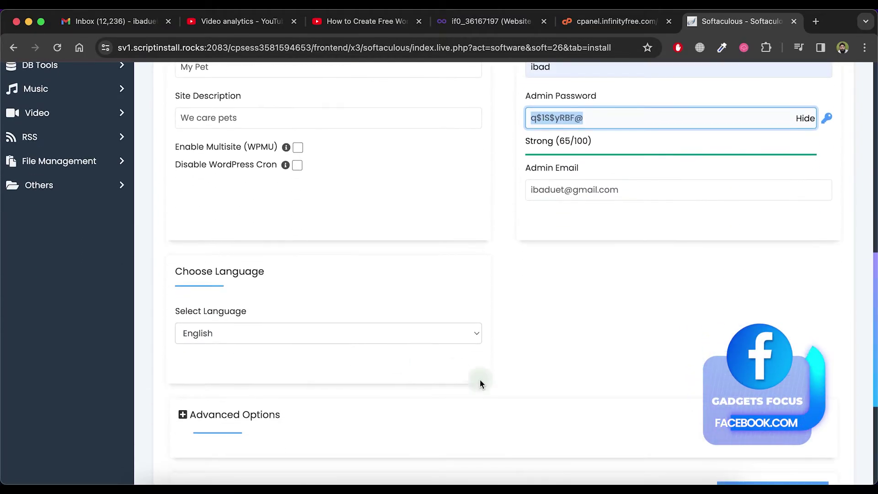
{"action": "scroll", "coordinate": [456, 369], "scroll_direction": "down", "scroll_amount": 4}
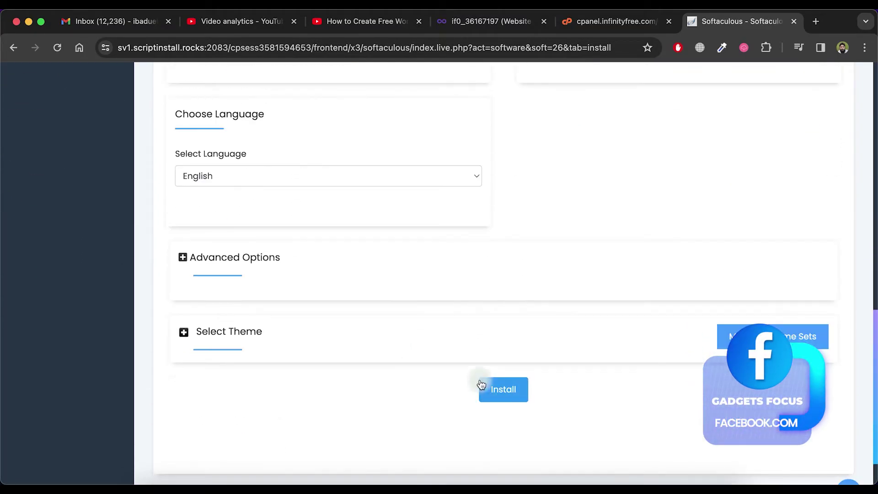
{"action": "left_click", "coordinate": [503, 392]}
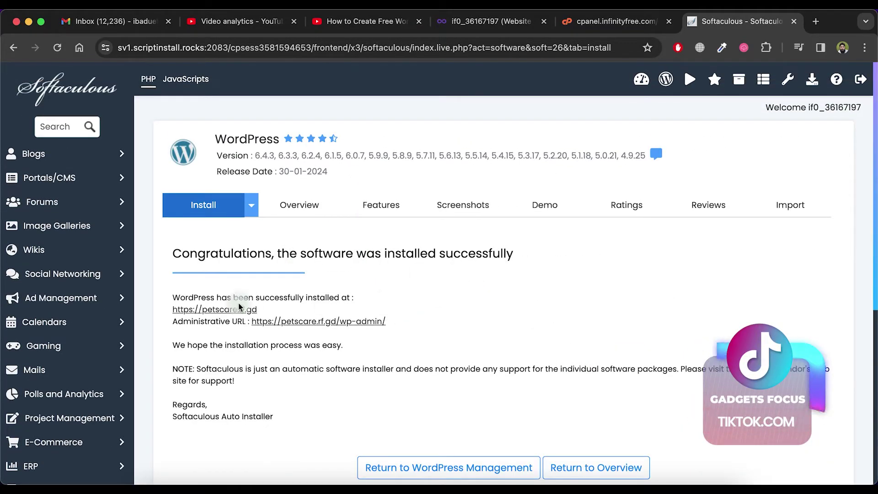
{"action": "scroll", "coordinate": [301, 337], "scroll_direction": "down", "scroll_amount": 1}
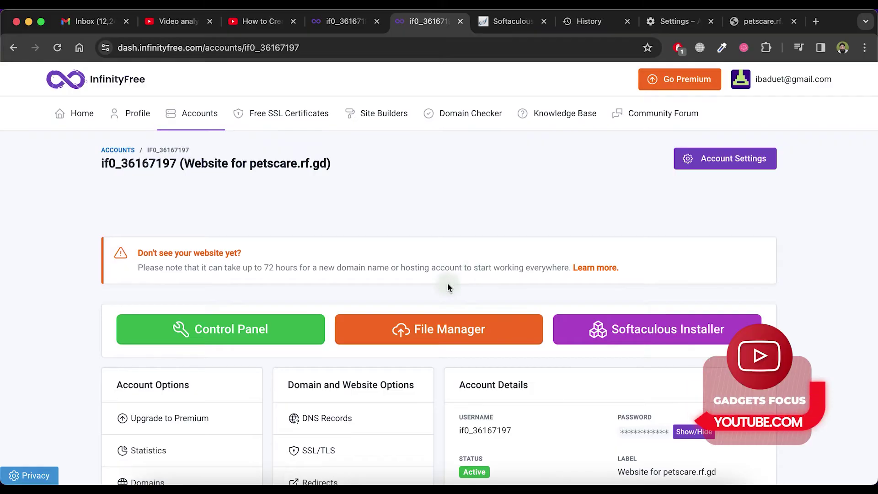
{"action": "scroll", "coordinate": [447, 283], "scroll_direction": "down", "scroll_amount": 3}
{"action": "scroll", "coordinate": [434, 288], "scroll_direction": "up", "scroll_amount": 2}
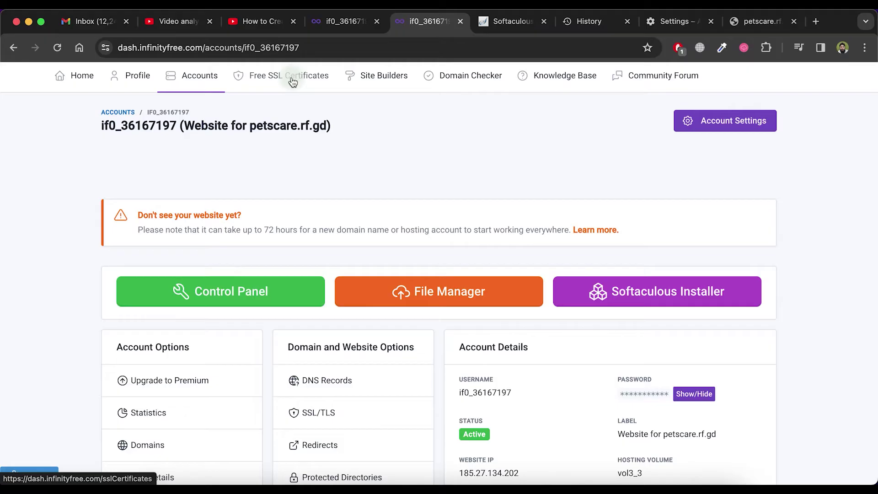
- Start a new free SSL certificate order and enter petscare.rf.gd as the domain
{"action": "left_click", "coordinate": [293, 80]}
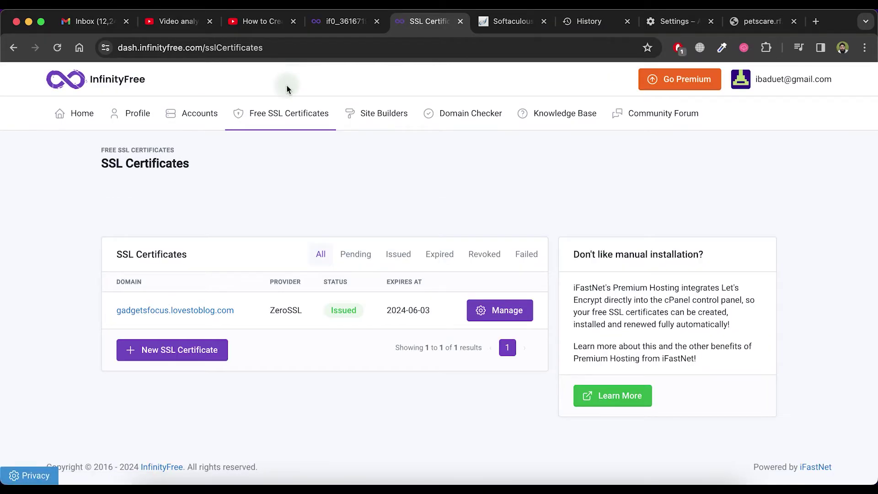
{"action": "left_click", "coordinate": [178, 354]}
{"action": "scroll", "coordinate": [206, 343], "scroll_direction": "down", "scroll_amount": 1}
{"action": "scroll", "coordinate": [240, 303], "scroll_direction": "up", "scroll_amount": 1}
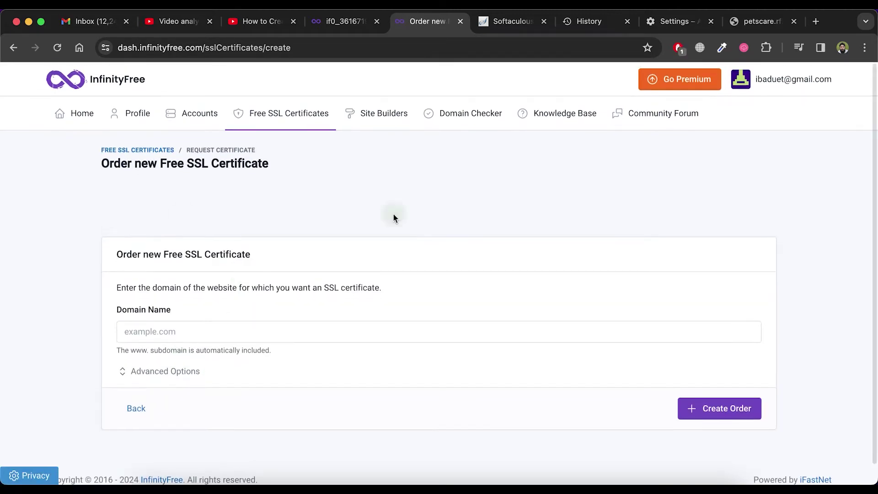
{"action": "left_click", "coordinate": [761, 21]}
{"action": "left_click", "coordinate": [171, 47]}
{"action": "left_click", "coordinate": [794, 21]}
{"action": "left_click", "coordinate": [371, 21]}
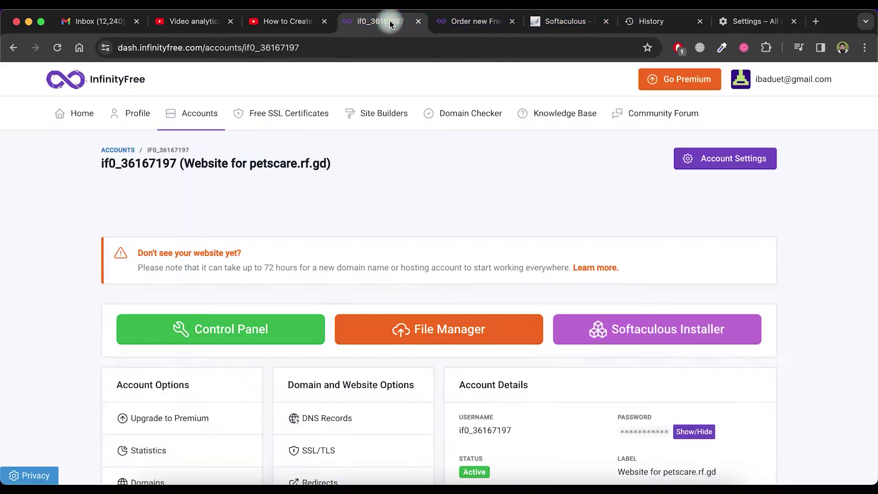
{"action": "left_click", "coordinate": [466, 21]}
{"action": "left_click", "coordinate": [207, 331]}
{"action": "type", "text": "petscare.rf.gd"}
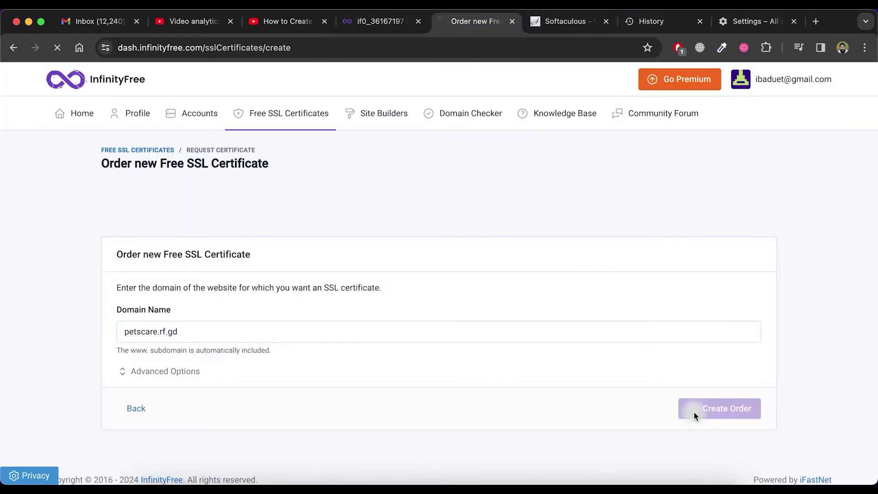
{"action": "scroll", "coordinate": [512, 372], "scroll_direction": "down", "scroll_amount": 5}
{"action": "scroll", "coordinate": [511, 373], "scroll_direction": "down", "scroll_amount": 2}
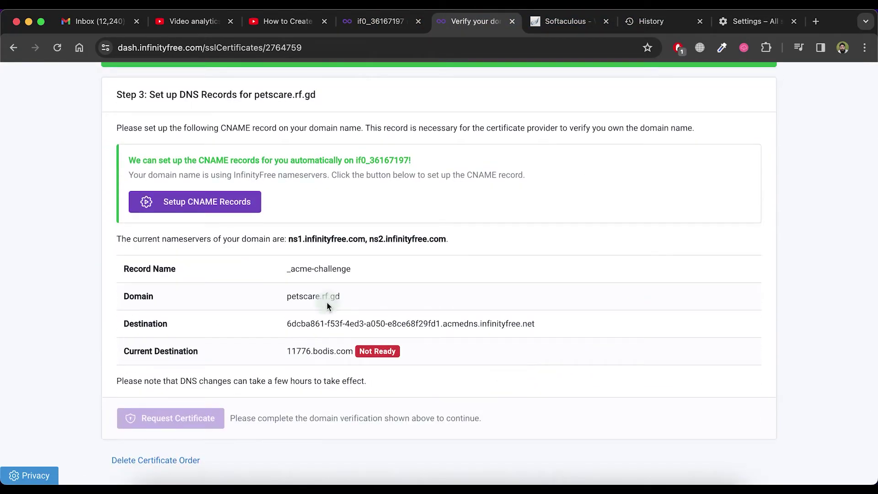
{"action": "scroll", "coordinate": [226, 240], "scroll_direction": "up", "scroll_amount": 3}
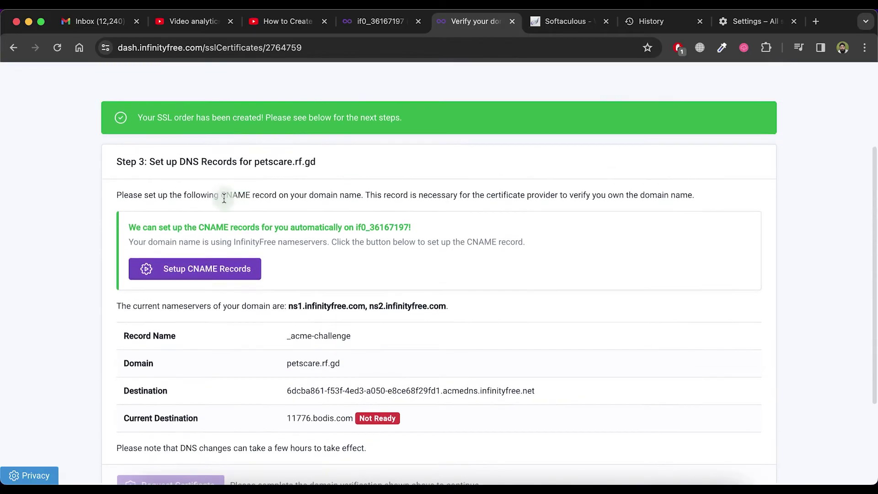
- Set up CNAME records automatically, then request the certificate once they show Ready
{"action": "left_click", "coordinate": [223, 269]}
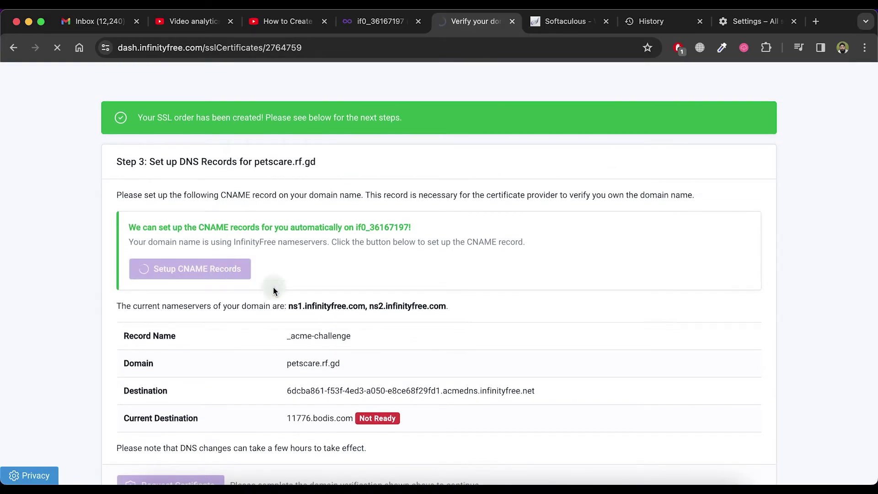
{"action": "scroll", "coordinate": [287, 297], "scroll_direction": "down", "scroll_amount": 2}
{"action": "scroll", "coordinate": [287, 297], "scroll_direction": "down", "scroll_amount": 2}
{"action": "scroll", "coordinate": [287, 297], "scroll_direction": "down", "scroll_amount": 2}
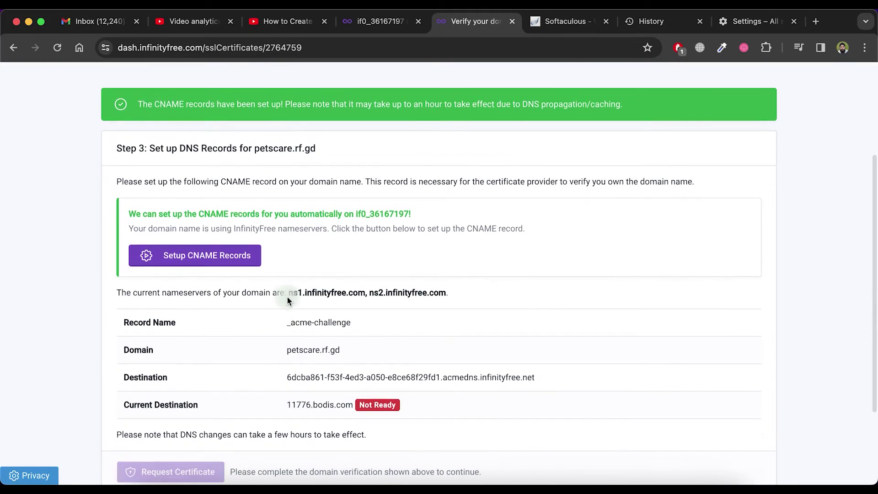
{"action": "scroll", "coordinate": [288, 297], "scroll_direction": "down", "scroll_amount": 2}
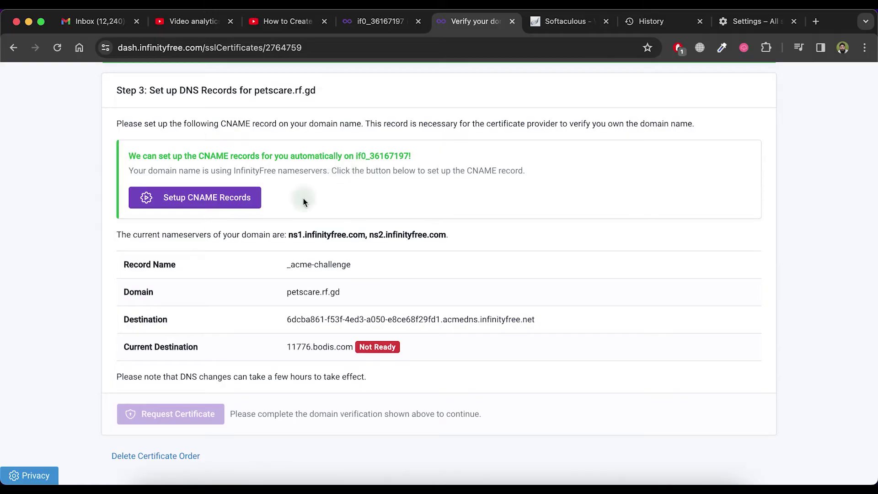
{"action": "scroll", "coordinate": [317, 245], "scroll_direction": "down", "scroll_amount": 2}
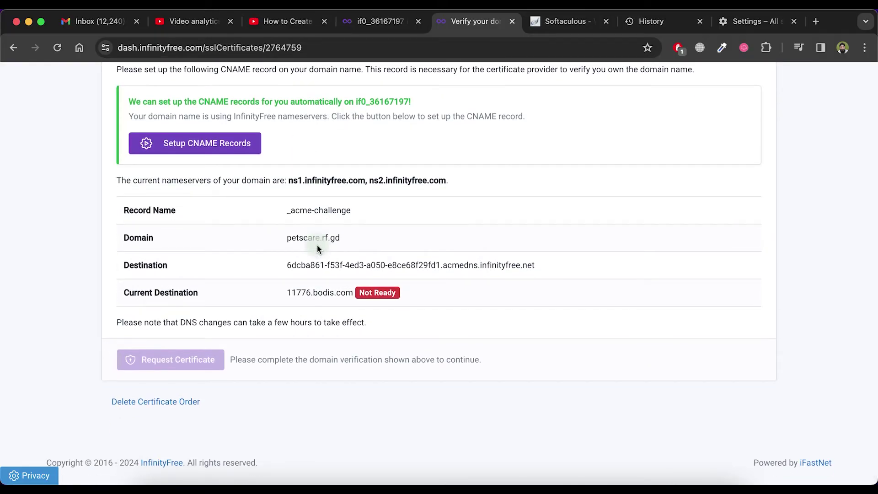
{"action": "scroll", "coordinate": [317, 246], "scroll_direction": "up", "scroll_amount": 2}
{"action": "scroll", "coordinate": [809, 466], "scroll_direction": "up", "scroll_amount": 3}
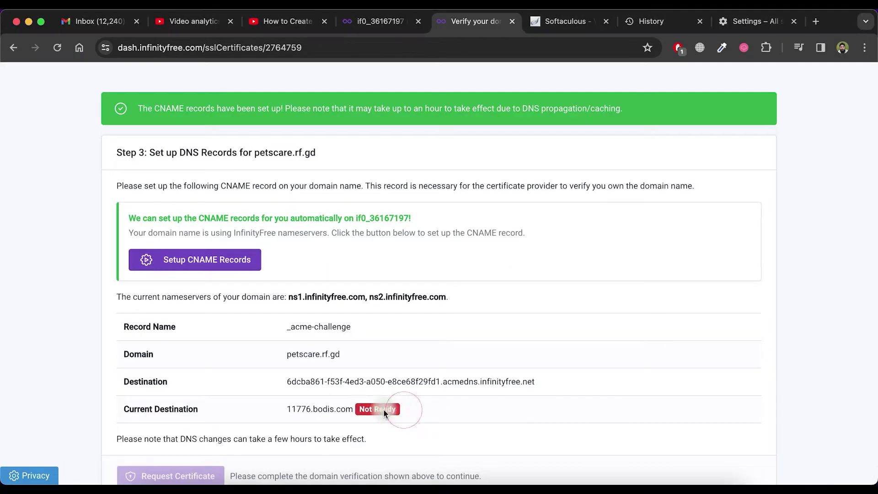
{"action": "scroll", "coordinate": [580, 359], "scroll_direction": "down", "scroll_amount": 2}
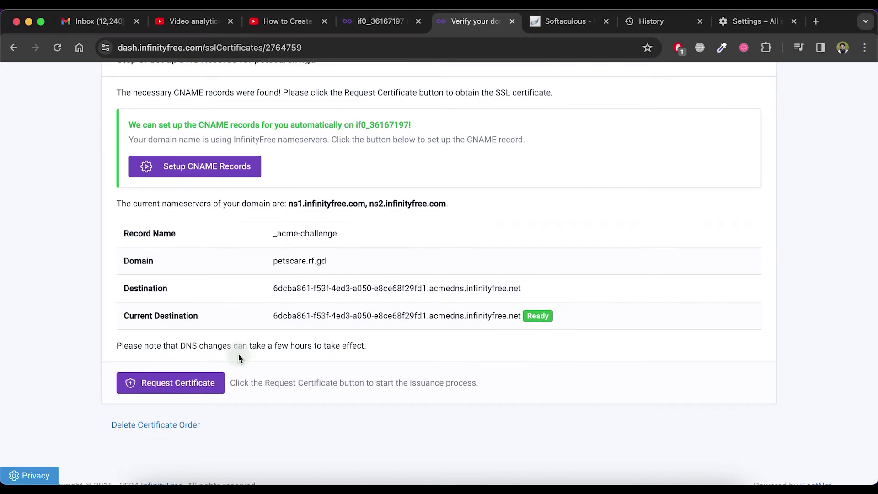
{"action": "left_click", "coordinate": [194, 382]}
{"action": "scroll", "coordinate": [273, 382], "scroll_direction": "down", "scroll_amount": 3}
{"action": "scroll", "coordinate": [206, 357], "scroll_direction": "down", "scroll_amount": 2}
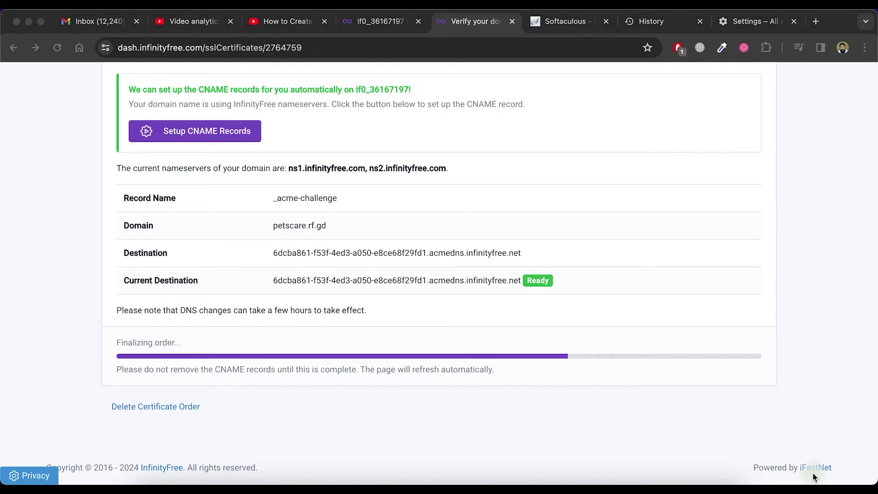
{"action": "scroll", "coordinate": [600, 289], "scroll_direction": "up", "scroll_amount": 1}
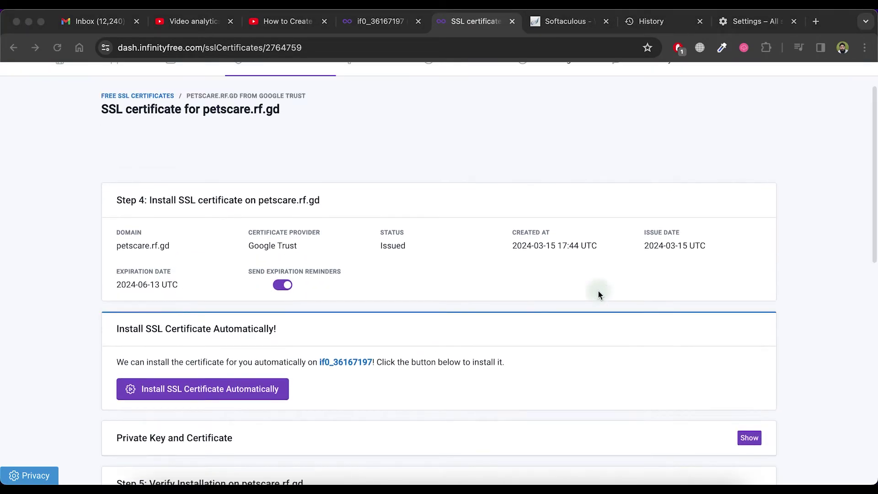
- Automatically install the issued Google Trust certificate on the petscare.rf.gd account
{"action": "left_click", "coordinate": [262, 394]}
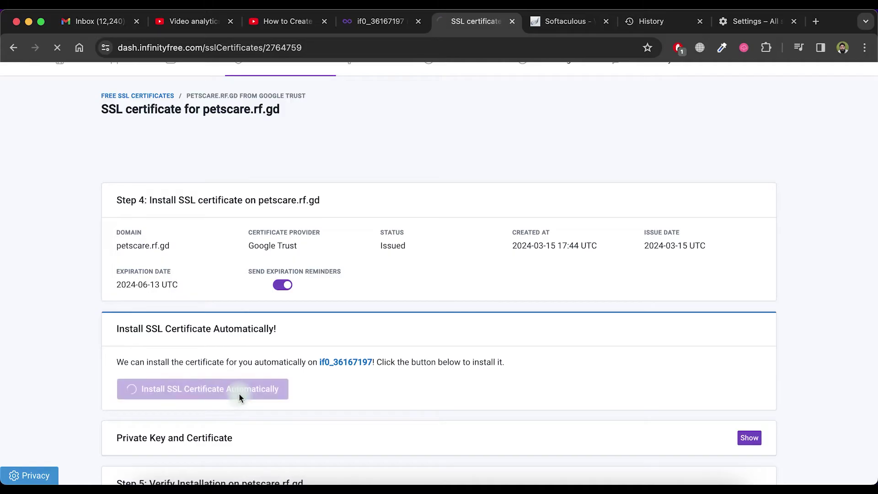
{"action": "scroll", "coordinate": [335, 391], "scroll_direction": "down", "scroll_amount": 1}
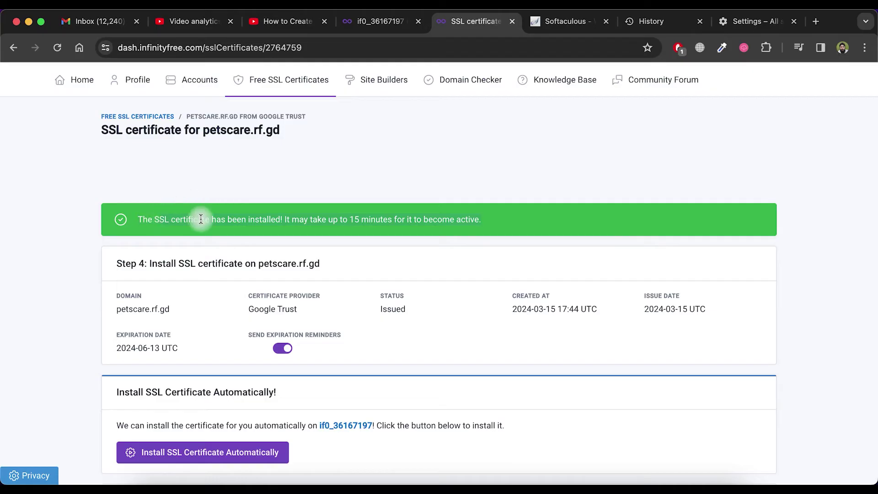
{"action": "scroll", "coordinate": [617, 402], "scroll_direction": "down", "scroll_amount": 5}
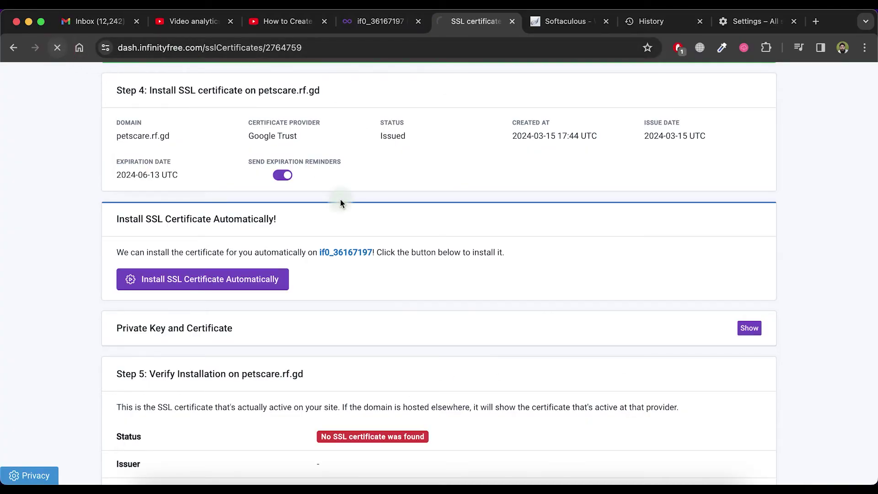
{"action": "scroll", "coordinate": [361, 220], "scroll_direction": "down", "scroll_amount": 3}
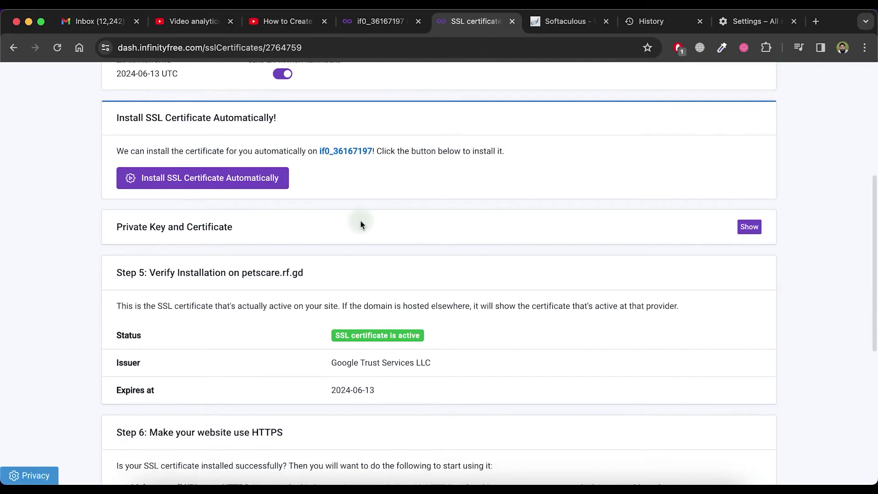
{"action": "scroll", "coordinate": [360, 220], "scroll_direction": "down", "scroll_amount": 1}
{"action": "scroll", "coordinate": [392, 336], "scroll_direction": "up", "scroll_amount": 8}
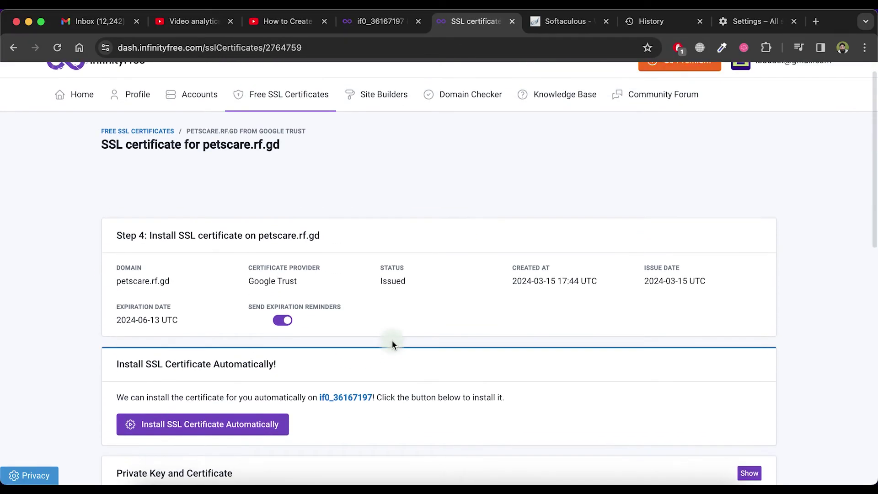
- Open petscare.rf.gd in a fresh tab and check its connection security
{"action": "left_click", "coordinate": [794, 22]}
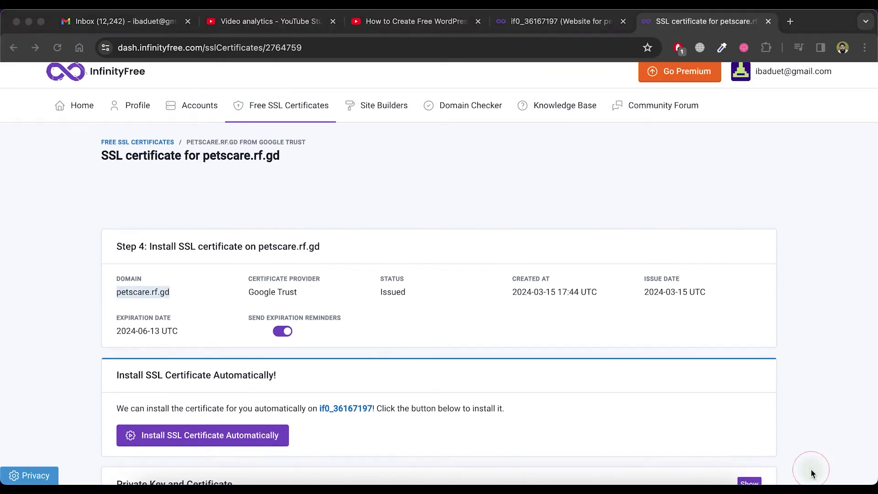
{"action": "left_click", "coordinate": [816, 21]}
{"action": "type", "text": "petscare.rf.gd"}
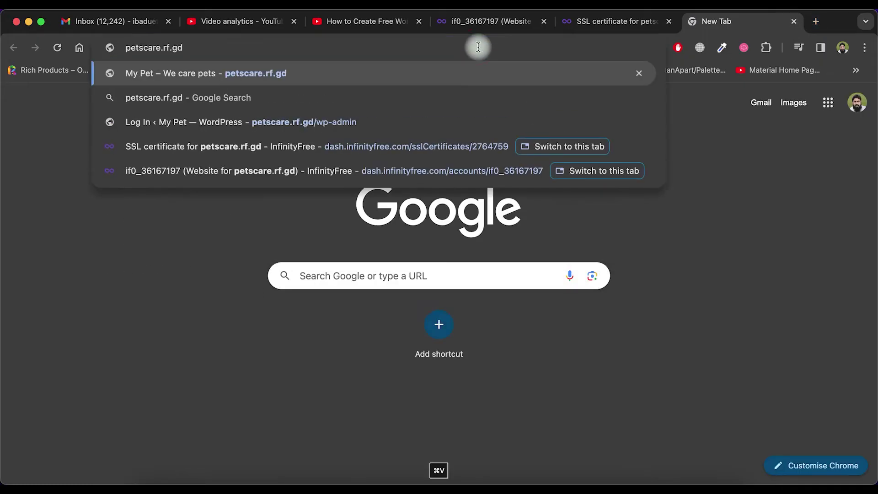
{"action": "key", "text": "Return"}
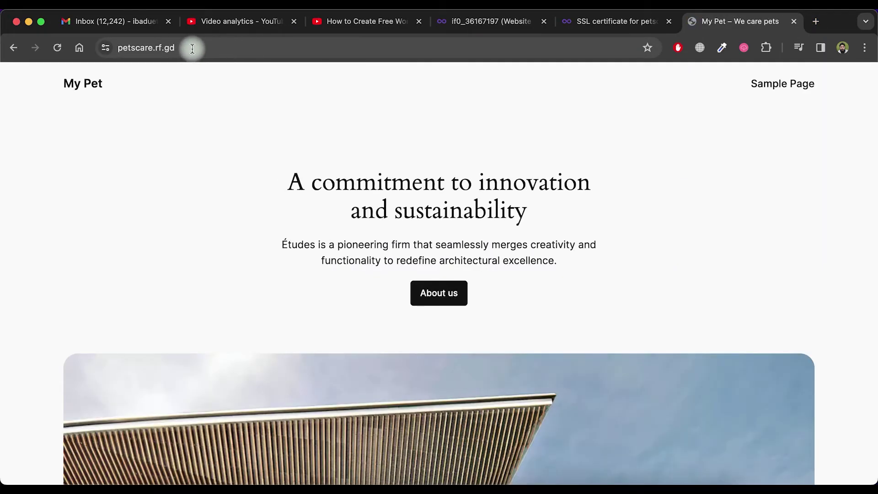
{"action": "left_click", "coordinate": [107, 48]}
{"action": "left_click", "coordinate": [357, 120]}
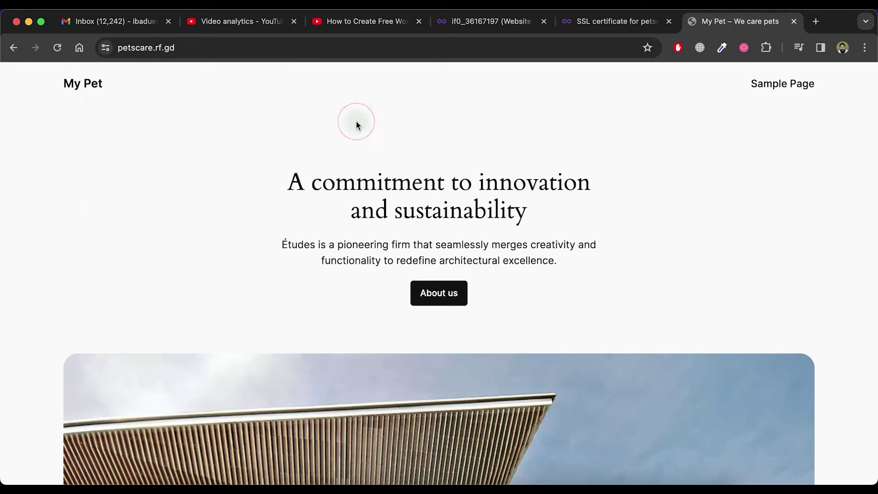
- Load petscare.rf.gd/wp-admin and fill in the saved login username
{"action": "left_click", "coordinate": [238, 47]}
{"action": "type", "text": "wp-admin"}
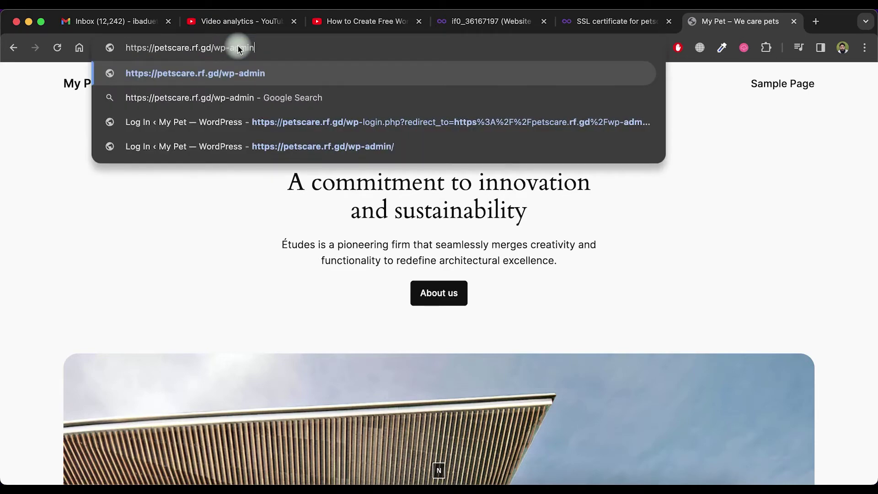
{"action": "key", "text": "Return"}
{"action": "left_click", "coordinate": [426, 216]}
{"action": "left_click", "coordinate": [452, 247]}
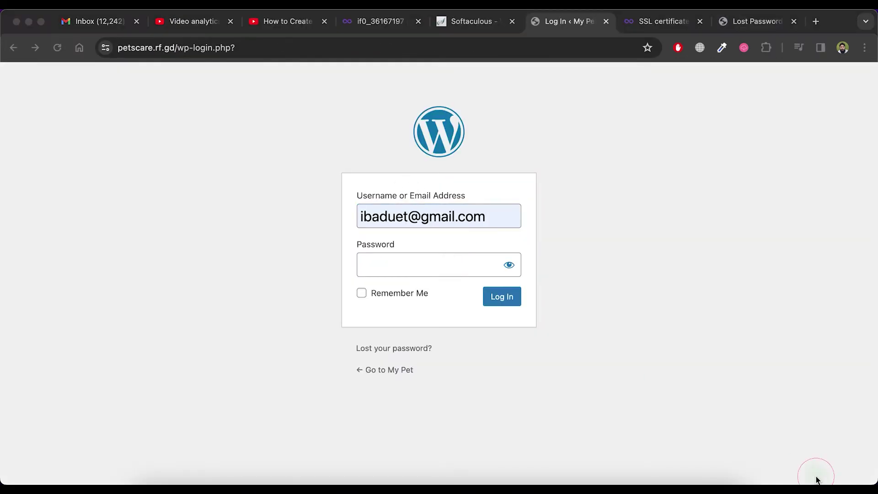
- Enter the password and log in to the My Pet WordPress dashboard
{"action": "left_click", "coordinate": [455, 263]}
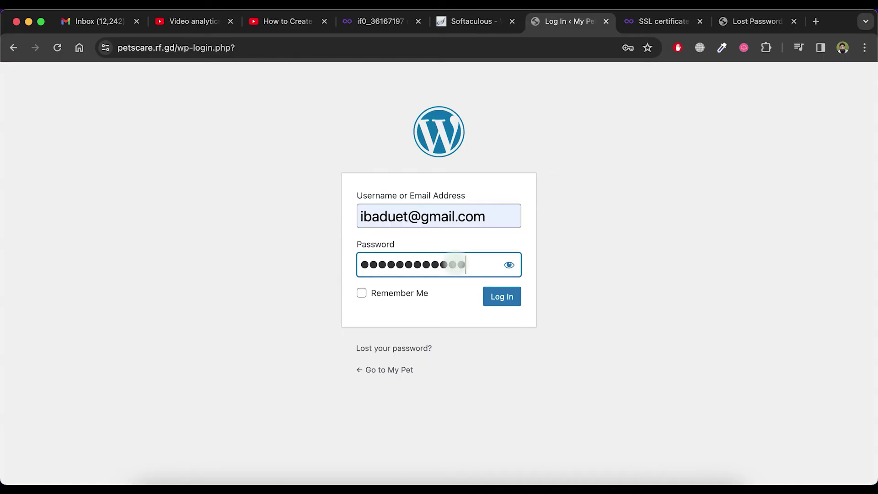
{"action": "left_click", "coordinate": [495, 298]}
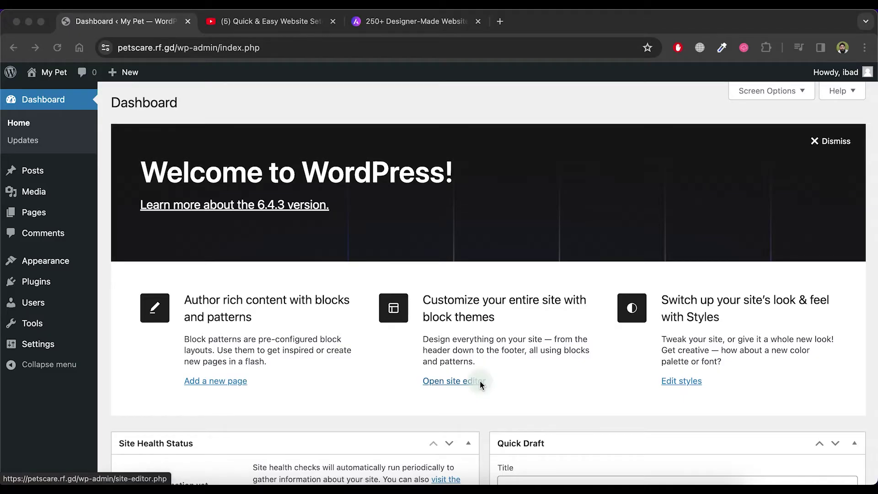
{"action": "mouse_move", "coordinate": [45, 217]}
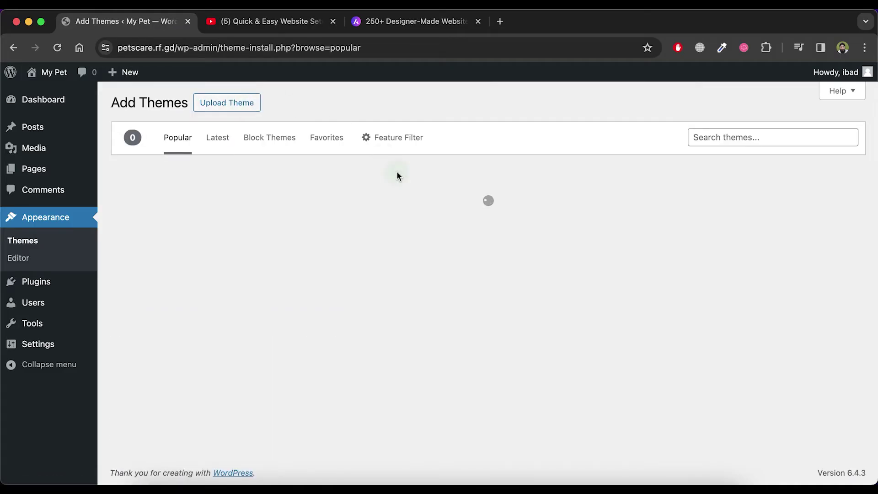
{"action": "scroll", "coordinate": [493, 246], "scroll_direction": "down", "scroll_amount": 1}
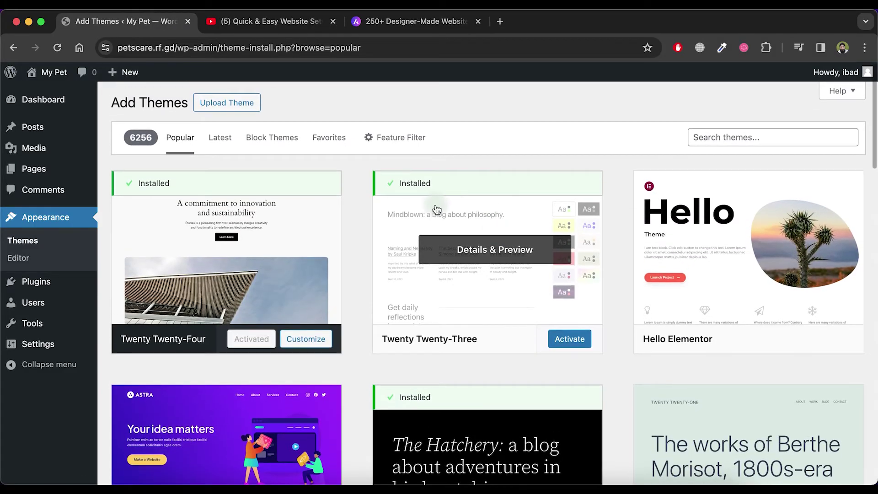
{"action": "scroll", "coordinate": [437, 219], "scroll_direction": "down", "scroll_amount": 5}
{"action": "scroll", "coordinate": [438, 225], "scroll_direction": "down", "scroll_amount": 3}
{"action": "scroll", "coordinate": [439, 225], "scroll_direction": "up", "scroll_amount": 5}
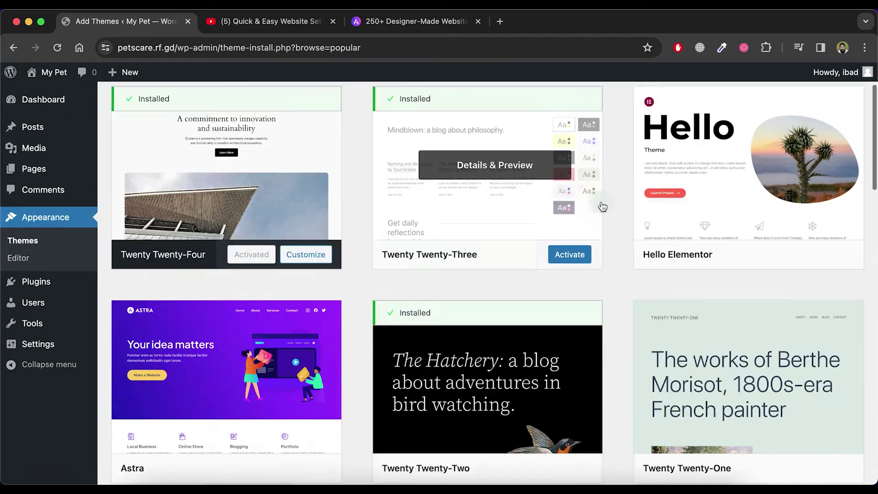
{"action": "scroll", "coordinate": [597, 206], "scroll_direction": "up", "scroll_amount": 5}
- Search the theme directory for Astra, then install and activate it
{"action": "left_click", "coordinate": [702, 137]}
{"action": "type", "text": "astra"}
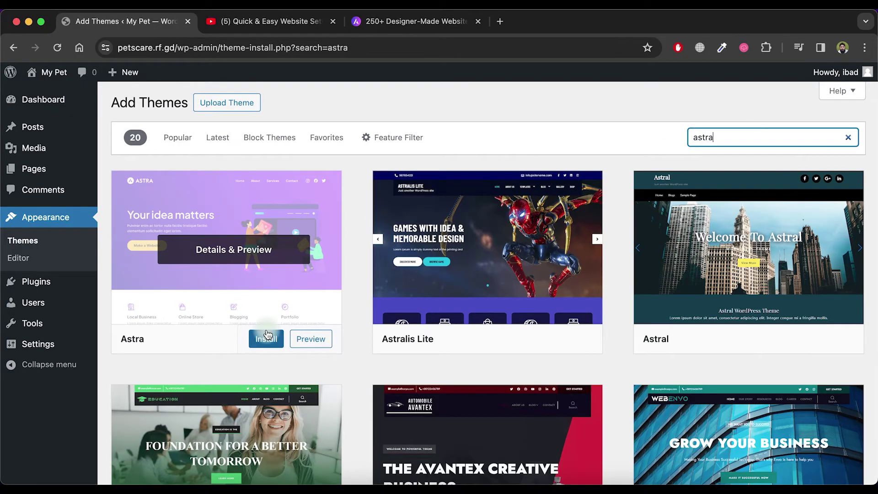
{"action": "left_click", "coordinate": [267, 337]}
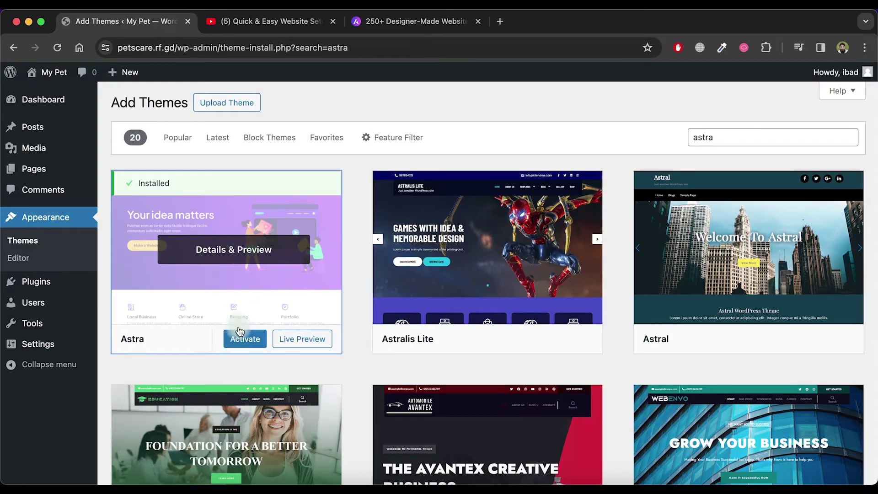
{"action": "left_click", "coordinate": [245, 339]}
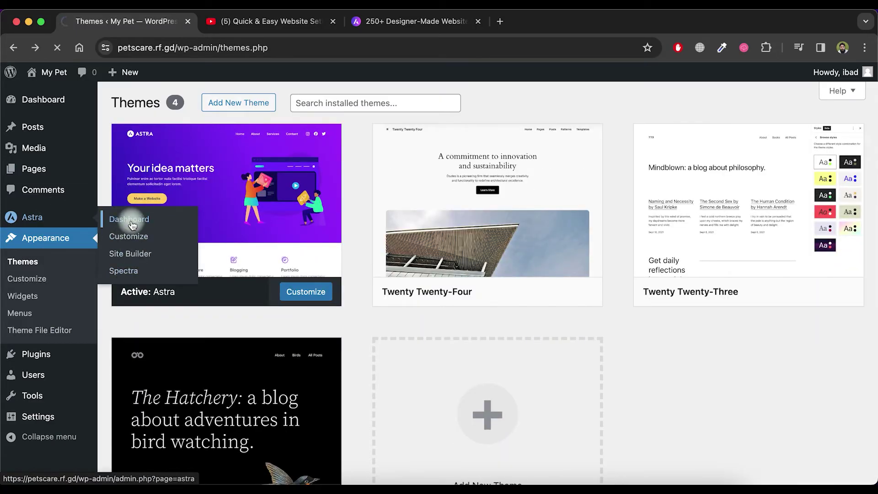
- Install the Starter Templates plugin from Astra's dashboard Useful Plugins list
{"action": "left_click", "coordinate": [132, 221]}
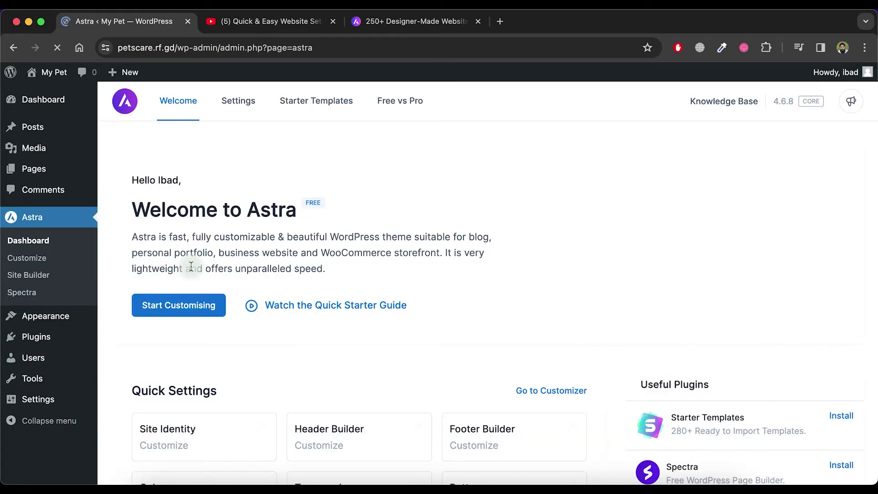
{"action": "scroll", "coordinate": [245, 337], "scroll_direction": "down", "scroll_amount": 5}
{"action": "left_click", "coordinate": [842, 304]}
{"action": "scroll", "coordinate": [849, 305], "scroll_direction": "down", "scroll_amount": 2}
{"action": "scroll", "coordinate": [754, 295], "scroll_direction": "up", "scroll_amount": 3}
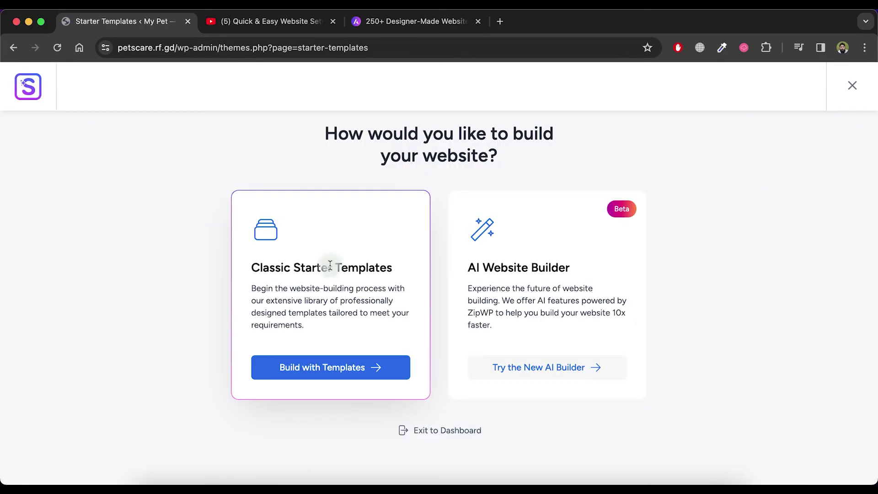
{"action": "left_click_drag", "start_coordinate": [247, 268], "coordinate": [414, 270]}
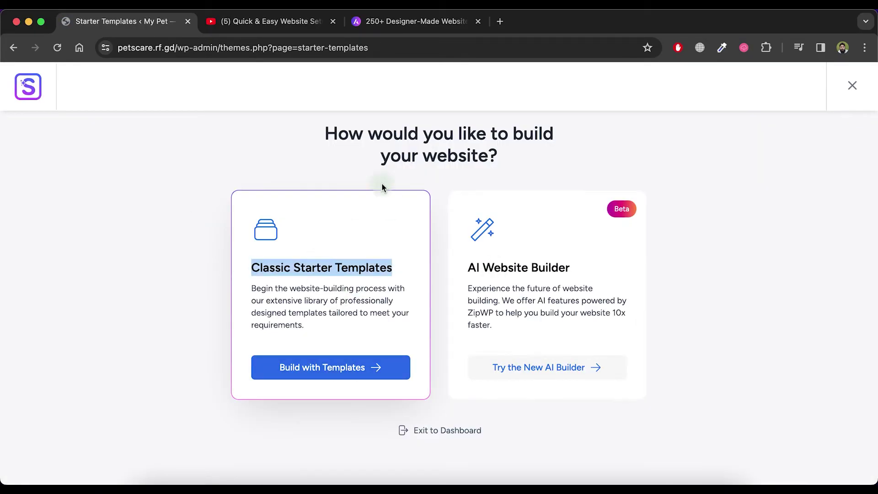
{"action": "left_click_drag", "start_coordinate": [324, 132], "coordinate": [454, 241]}
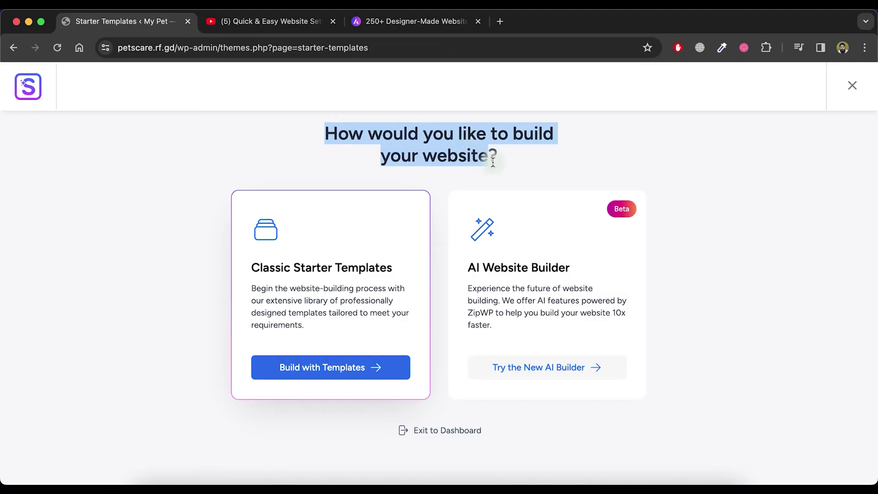
{"action": "left_click", "coordinate": [452, 233]}
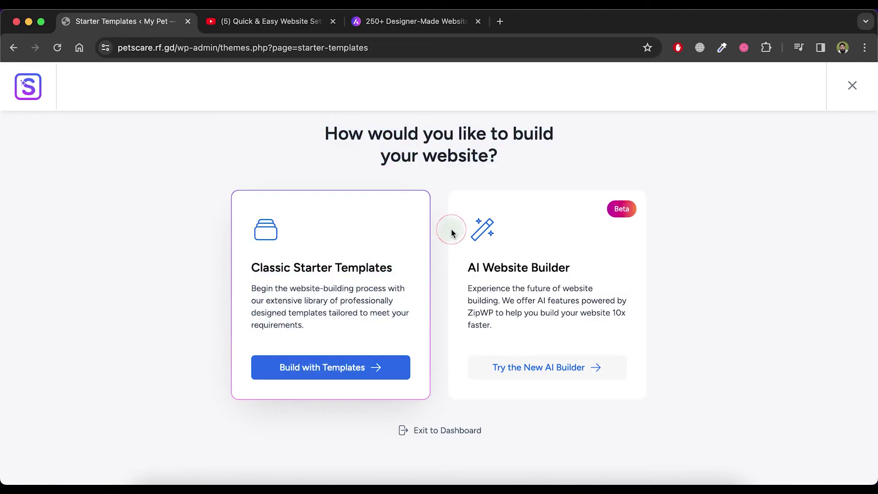
{"action": "left_click_drag", "start_coordinate": [468, 267], "coordinate": [584, 279]}
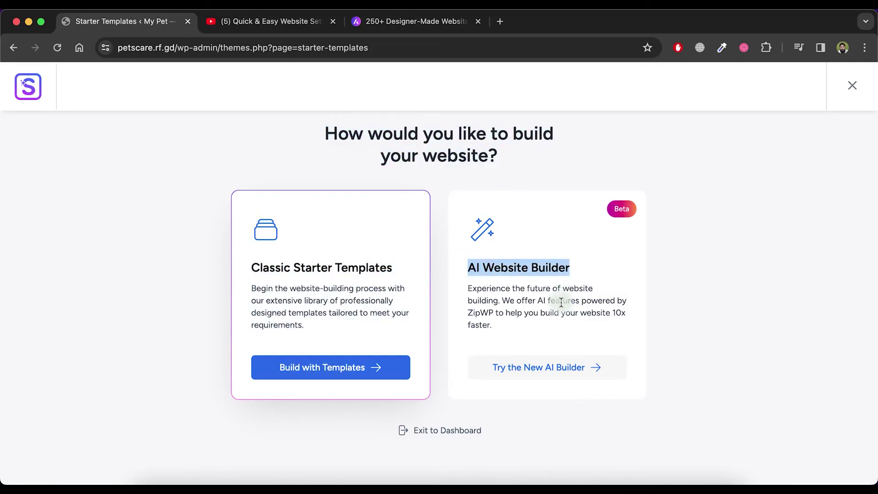
{"action": "left_click", "coordinate": [274, 21]}
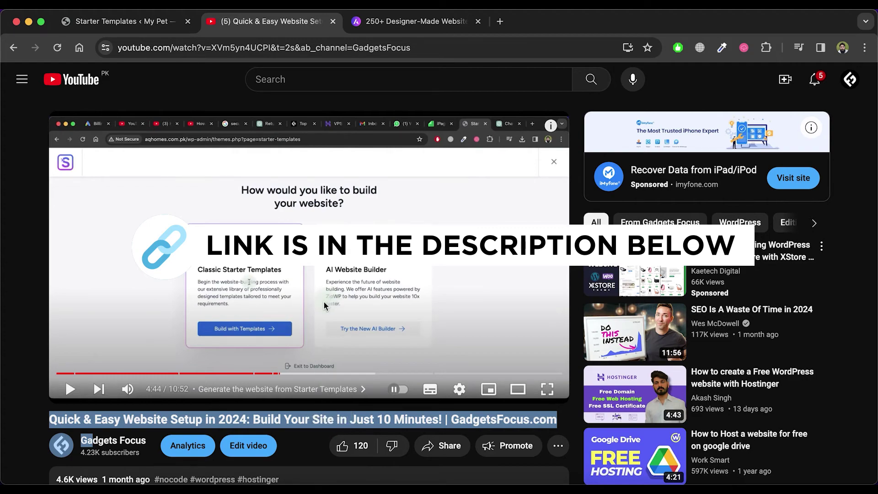
{"action": "left_click", "coordinate": [123, 22]}
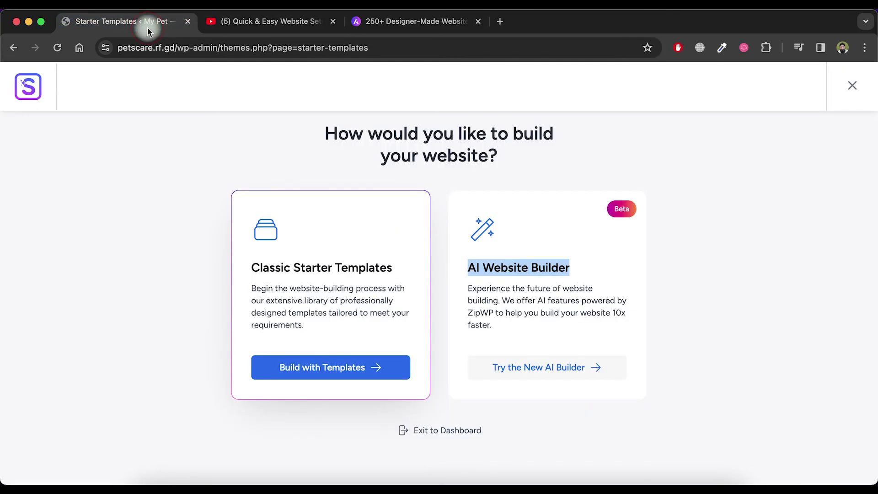
- Choose Build with Templates, search for 'natur', and pick Simply Natural
{"action": "left_click", "coordinate": [357, 370]}
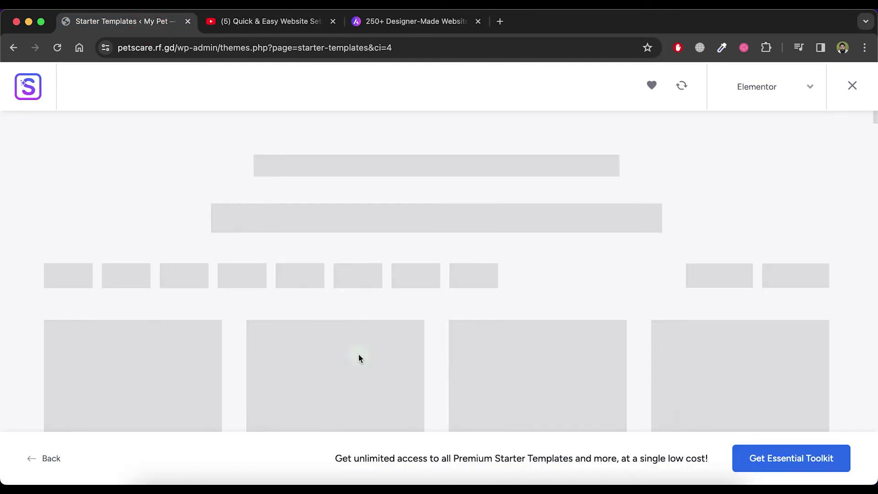
{"action": "left_click", "coordinate": [376, 284]}
{"action": "scroll", "coordinate": [421, 280], "scroll_direction": "down", "scroll_amount": 1}
{"action": "scroll", "coordinate": [421, 280], "scroll_direction": "down", "scroll_amount": 5}
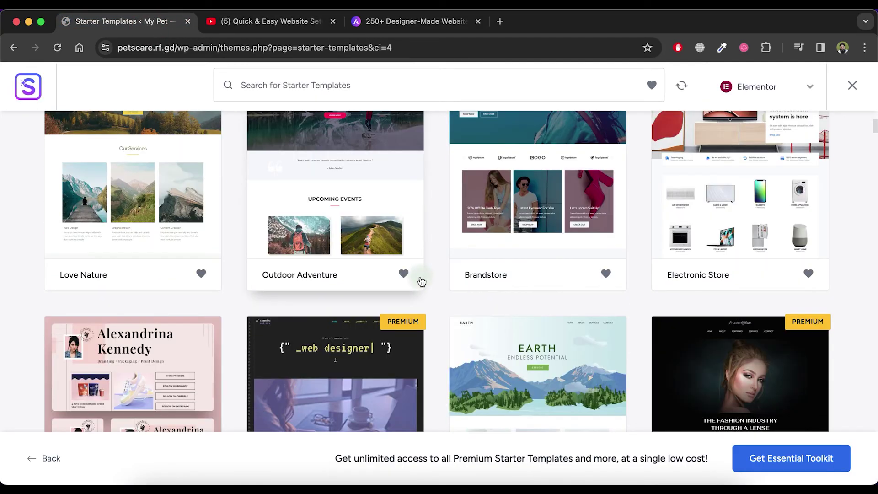
{"action": "scroll", "coordinate": [740, 405], "scroll_direction": "down", "scroll_amount": 8}
{"action": "scroll", "coordinate": [763, 408], "scroll_direction": "down", "scroll_amount": 5}
{"action": "scroll", "coordinate": [762, 410], "scroll_direction": "down", "scroll_amount": 2}
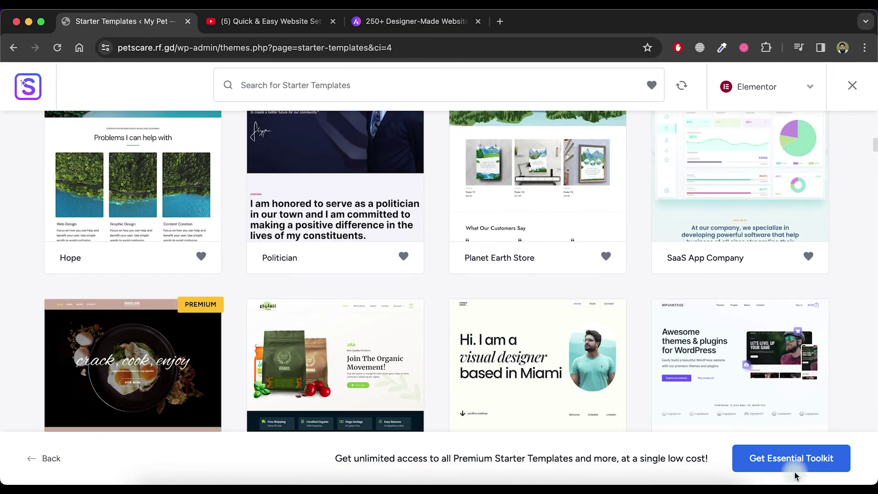
{"action": "scroll", "coordinate": [604, 357], "scroll_direction": "up", "scroll_amount": 10}
{"action": "left_click", "coordinate": [360, 219]}
{"action": "type", "text": "natur"}
{"action": "scroll", "coordinate": [445, 254], "scroll_direction": "down", "scroll_amount": 3}
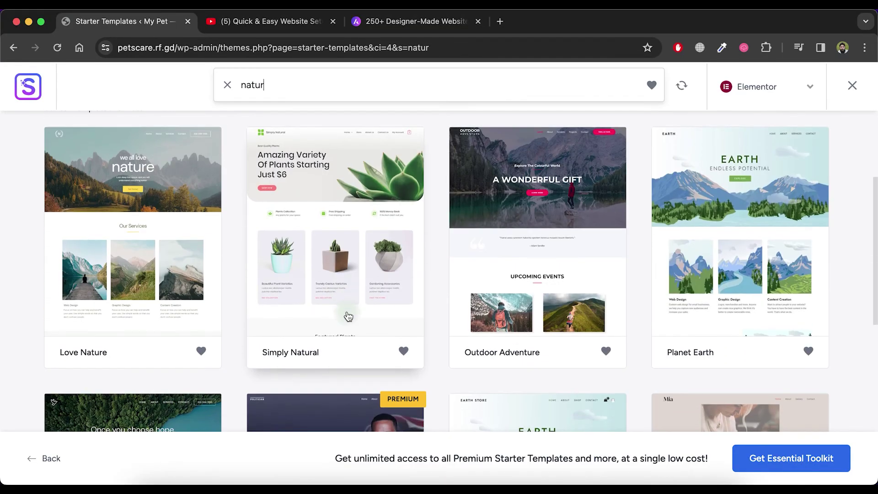
{"action": "left_click", "coordinate": [347, 312]}
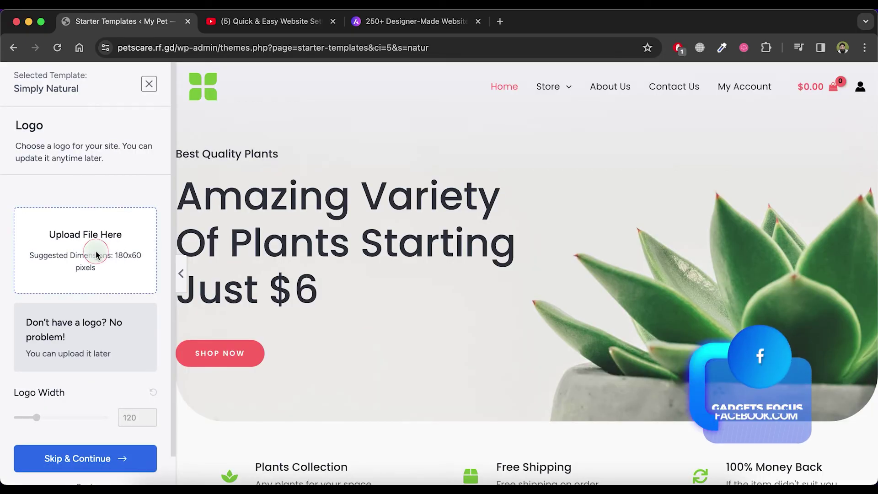
- Upload the black logo image from the Desktop as the site logo
{"action": "left_click", "coordinate": [85, 247]}
{"action": "left_click", "coordinate": [423, 285]}
{"action": "left_click", "coordinate": [235, 122]}
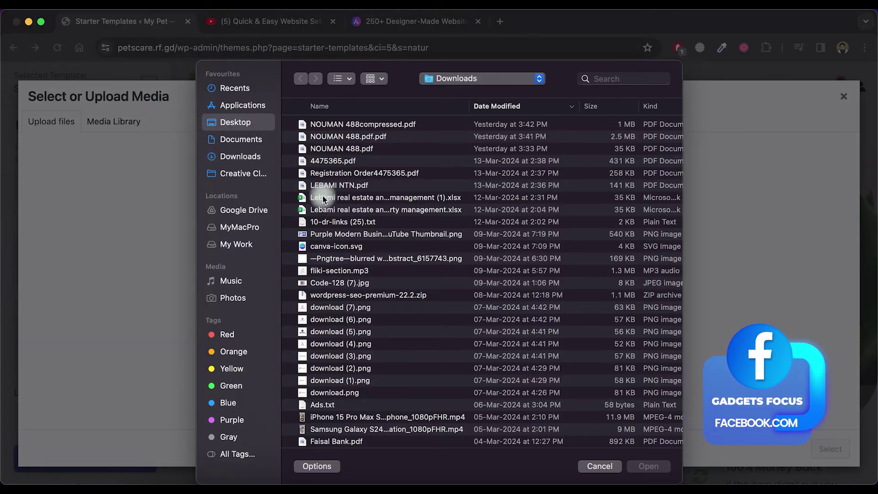
{"action": "double_click", "coordinate": [357, 248]}
{"action": "left_click", "coordinate": [830, 448]}
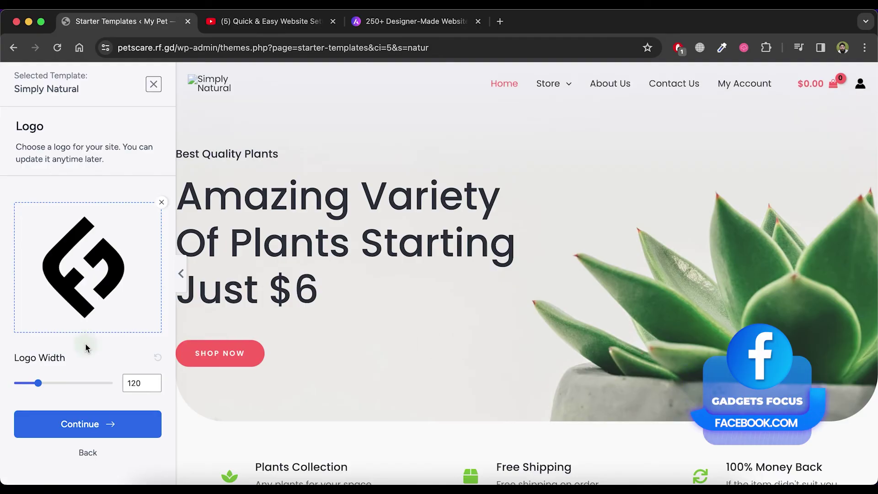
- Choose the green colour palette, keep Poppins fonts, and continue
{"action": "left_click", "coordinate": [78, 423]}
{"action": "left_click", "coordinate": [130, 328]}
{"action": "left_click", "coordinate": [114, 360]}
{"action": "scroll", "coordinate": [114, 360], "scroll_direction": "down", "scroll_amount": 3}
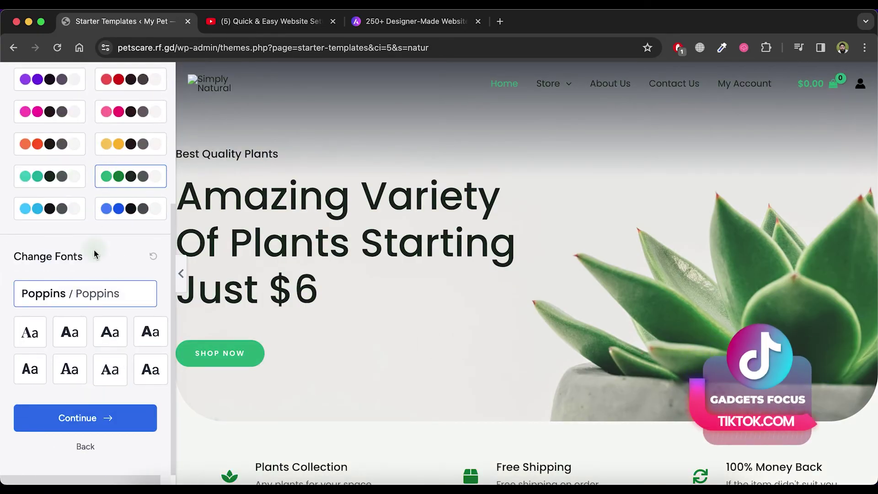
{"action": "left_click", "coordinate": [103, 417]}
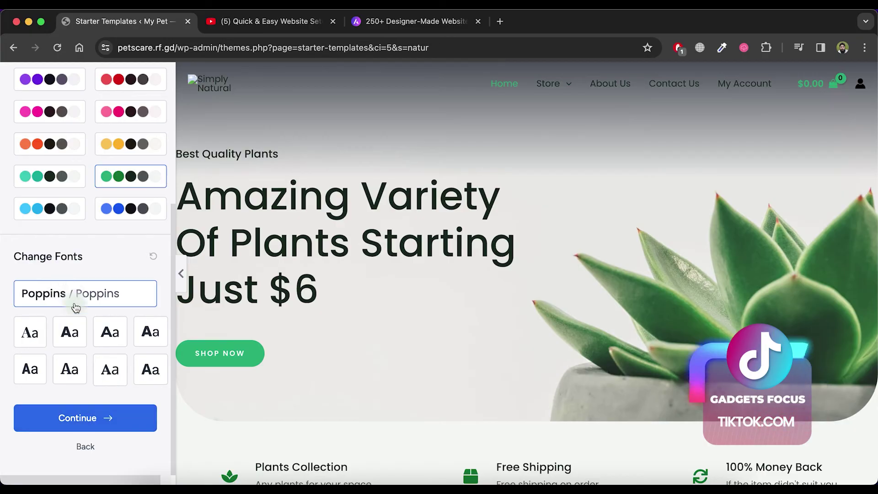
{"action": "left_click", "coordinate": [102, 418]}
{"action": "scroll", "coordinate": [309, 362], "scroll_direction": "down", "scroll_amount": 2}
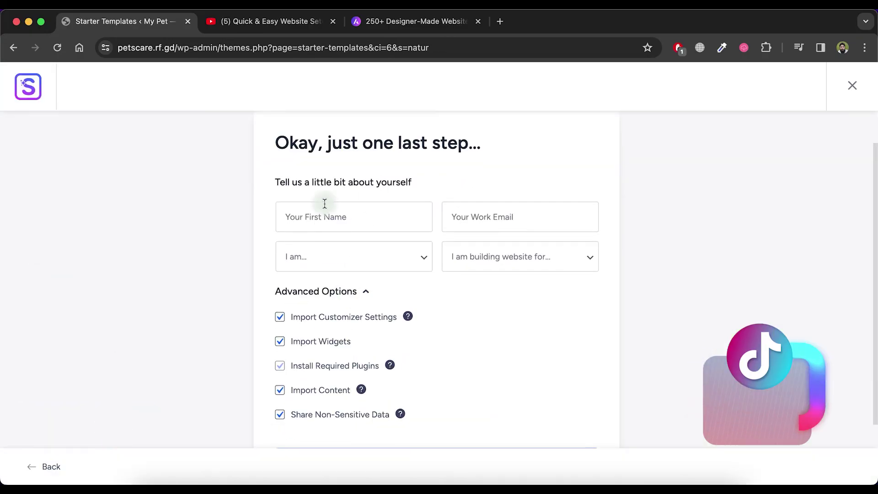
- Autofill name and email, pick Intermediate and Myself/My Company, then submit to build
{"action": "left_click", "coordinate": [324, 216]}
{"action": "left_click", "coordinate": [356, 251]}
{"action": "left_click", "coordinate": [519, 216]}
{"action": "left_click", "coordinate": [541, 251]}
{"action": "left_click", "coordinate": [353, 256]}
{"action": "left_click", "coordinate": [371, 287]}
{"action": "left_click", "coordinate": [520, 257]}
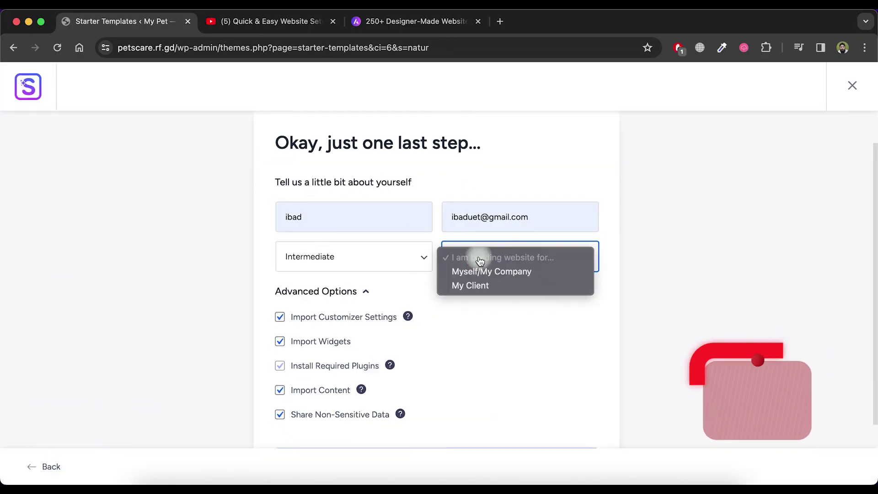
{"action": "left_click", "coordinate": [494, 271]}
{"action": "scroll", "coordinate": [419, 320], "scroll_direction": "down", "scroll_amount": 2}
{"action": "scroll", "coordinate": [419, 320], "scroll_direction": "down", "scroll_amount": 1}
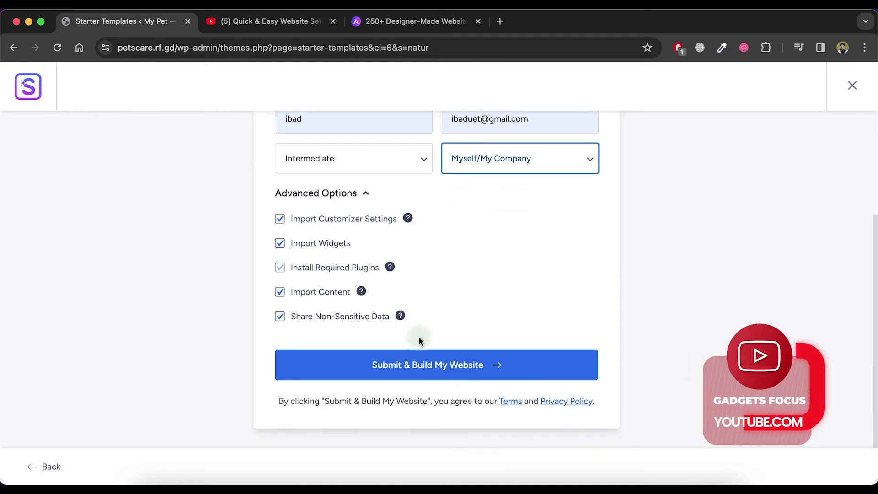
{"action": "left_click", "coordinate": [412, 364]}
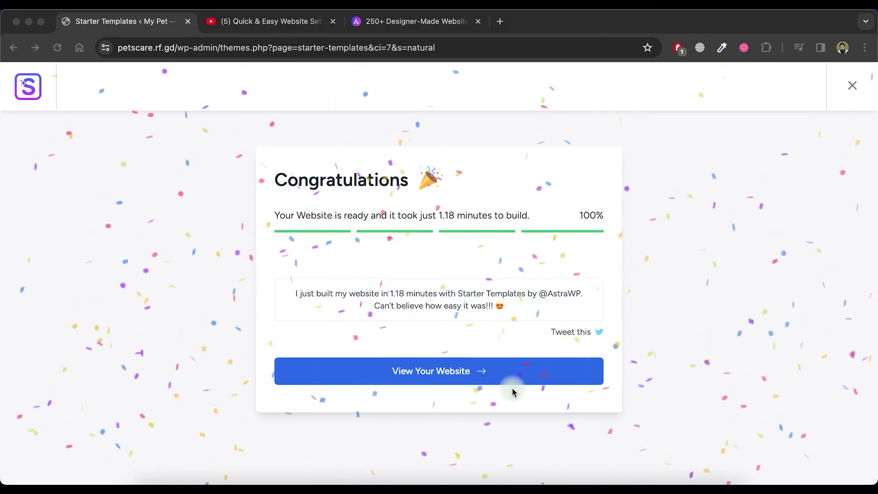
- Open the built My Pet site once the import reaches 100%
{"action": "left_click", "coordinate": [495, 372]}
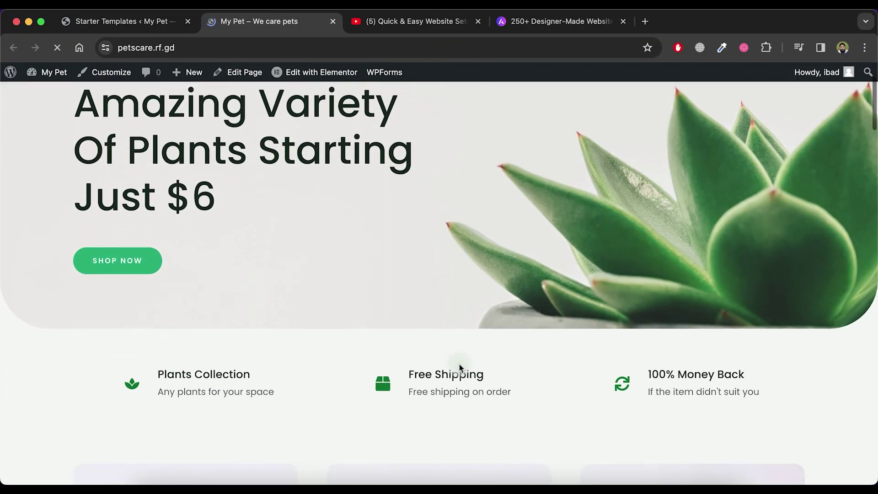
{"action": "scroll", "coordinate": [459, 365], "scroll_direction": "down", "scroll_amount": 4}
{"action": "scroll", "coordinate": [459, 364], "scroll_direction": "down", "scroll_amount": 4}
{"action": "scroll", "coordinate": [458, 365], "scroll_direction": "down", "scroll_amount": 3}
{"action": "scroll", "coordinate": [459, 364], "scroll_direction": "down", "scroll_amount": 3}
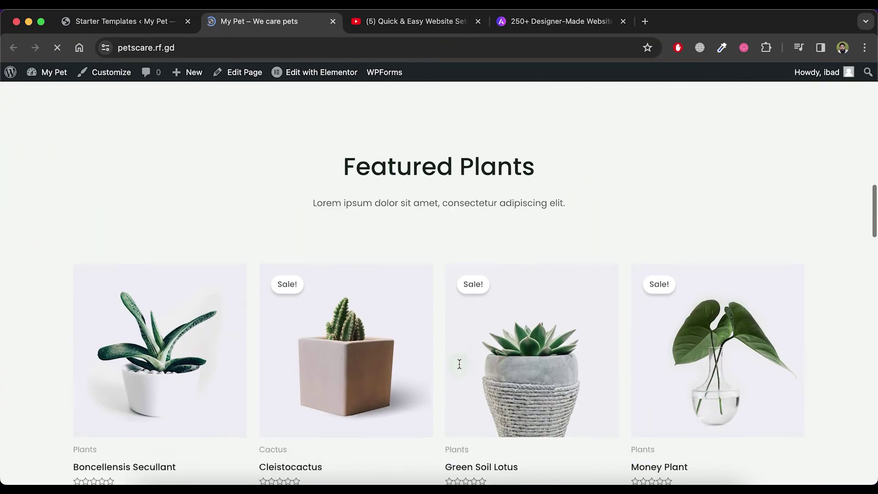
{"action": "scroll", "coordinate": [458, 364], "scroll_direction": "down", "scroll_amount": 4}
{"action": "scroll", "coordinate": [459, 365], "scroll_direction": "down", "scroll_amount": 3}
{"action": "scroll", "coordinate": [459, 365], "scroll_direction": "down", "scroll_amount": 4}
{"action": "scroll", "coordinate": [459, 364], "scroll_direction": "down", "scroll_amount": 5}
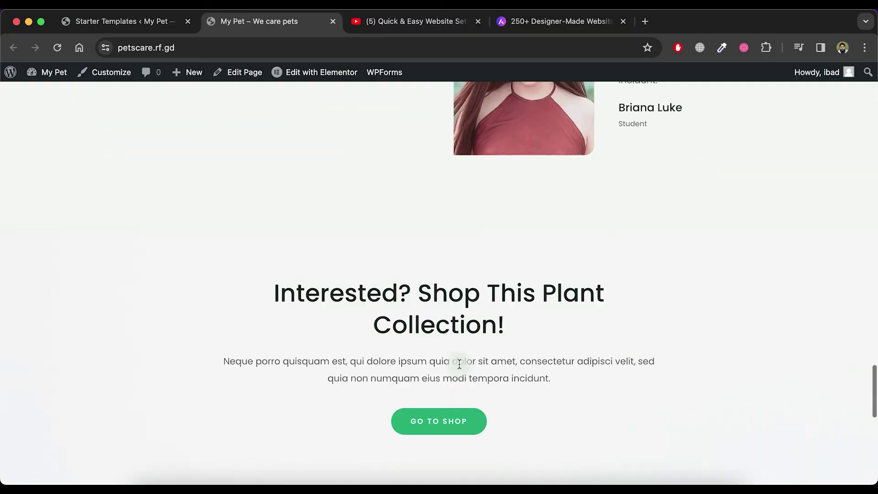
{"action": "scroll", "coordinate": [459, 364], "scroll_direction": "down", "scroll_amount": 4}
{"action": "scroll", "coordinate": [459, 364], "scroll_direction": "down", "scroll_amount": 4}
{"action": "scroll", "coordinate": [459, 364], "scroll_direction": "up", "scroll_amount": 6}
{"action": "scroll", "coordinate": [459, 365], "scroll_direction": "up", "scroll_amount": 10}
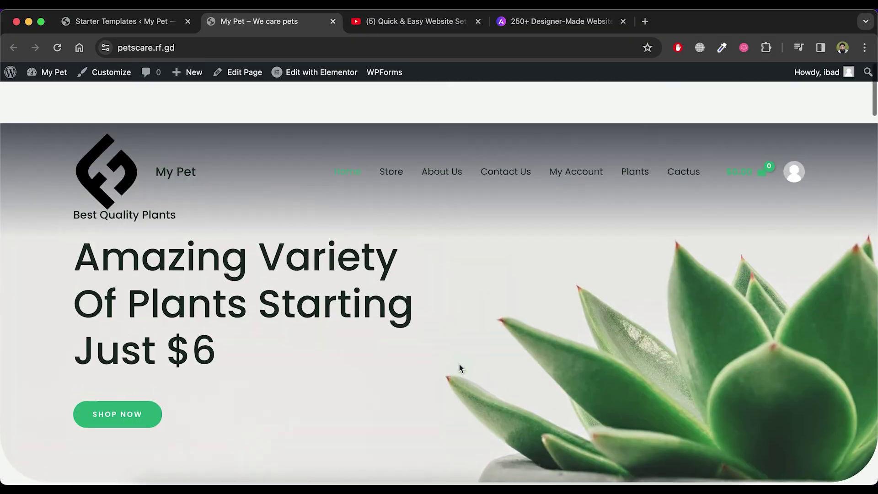